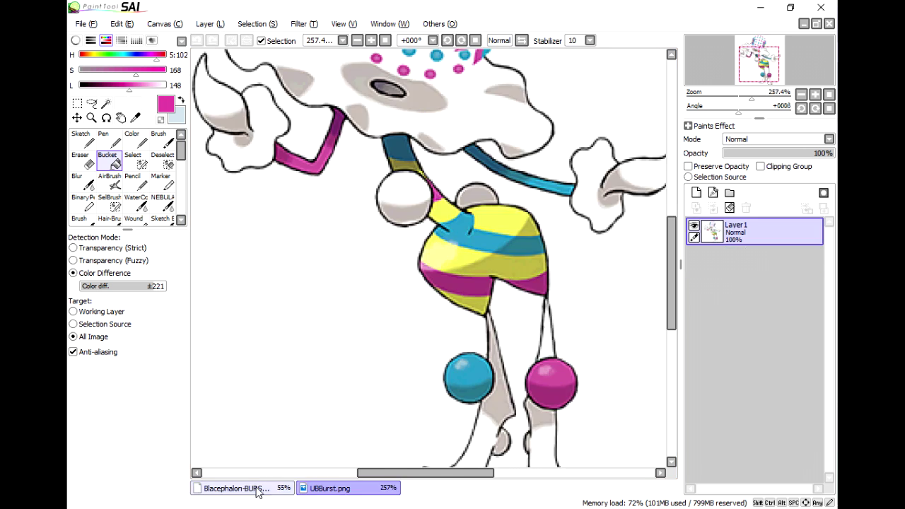
Fill the lowered arm with magenta, and the raised arm and one knee ball with cyan based on the reference image's arm
left_click(369, 240)
left_click(330, 487)
left_click(560, 192, "alt")
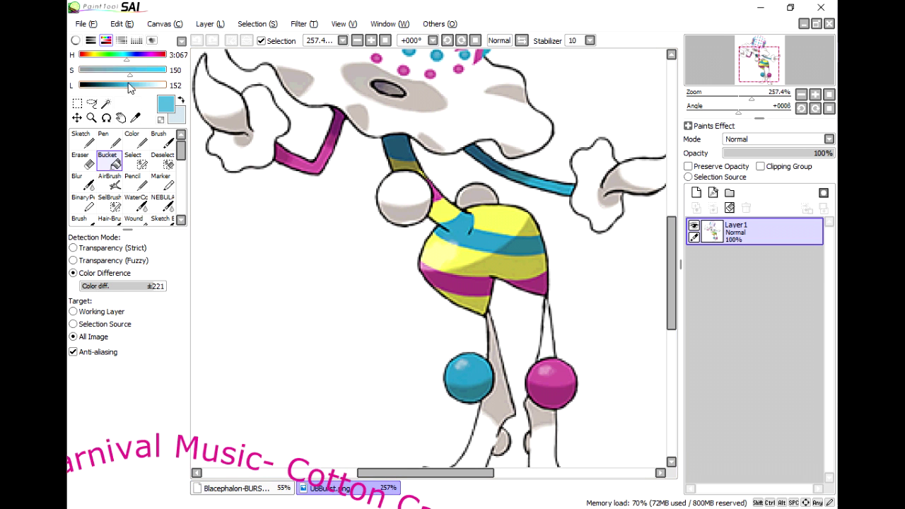
left_click(241, 487)
left_click(470, 268)
scroll(584, 347, "down", 5)
left_click(376, 388)
Try to mark the torso's stripe boundaries with a cyan curve and a yellow curve, matching UBBurst.png
left_click(329, 488)
left_click(240, 487)
key("n")
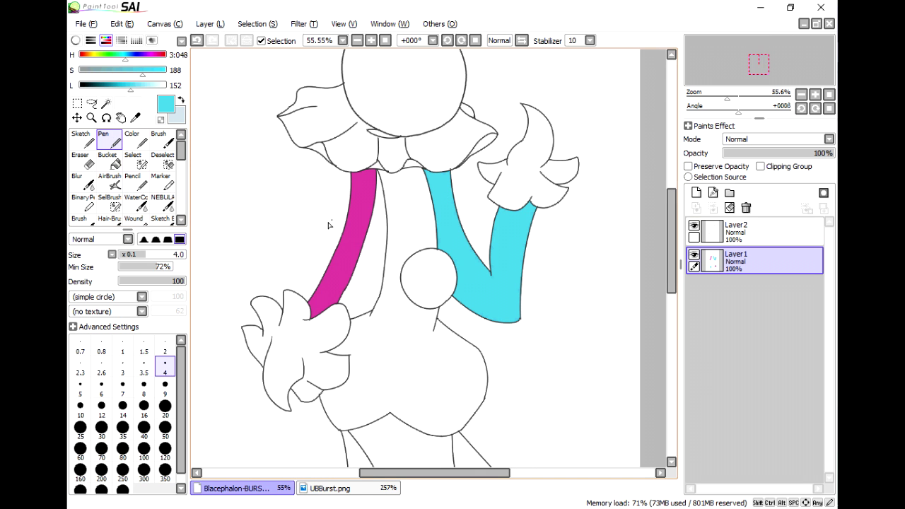
left_click_drag(387, 222, 403, 220)
left_click(330, 488)
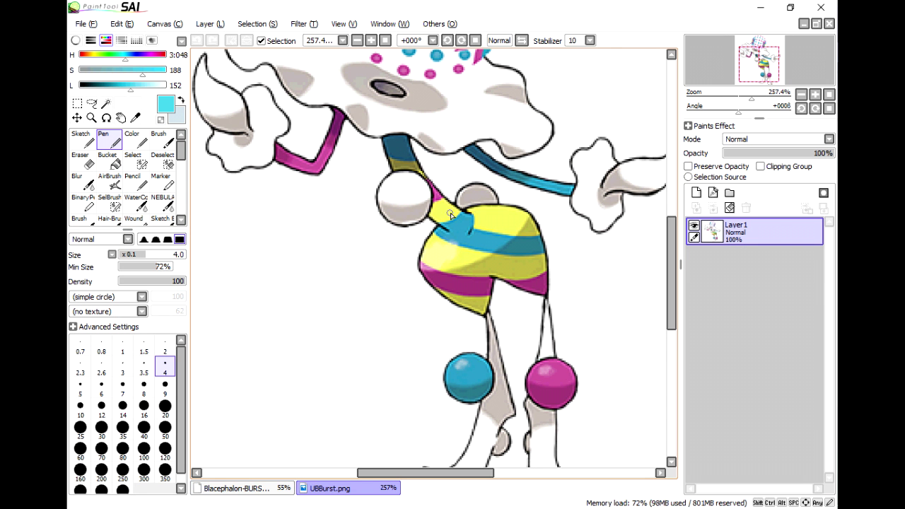
left_click(488, 215, "alt")
left_click(93, 60)
left_click(236, 488)
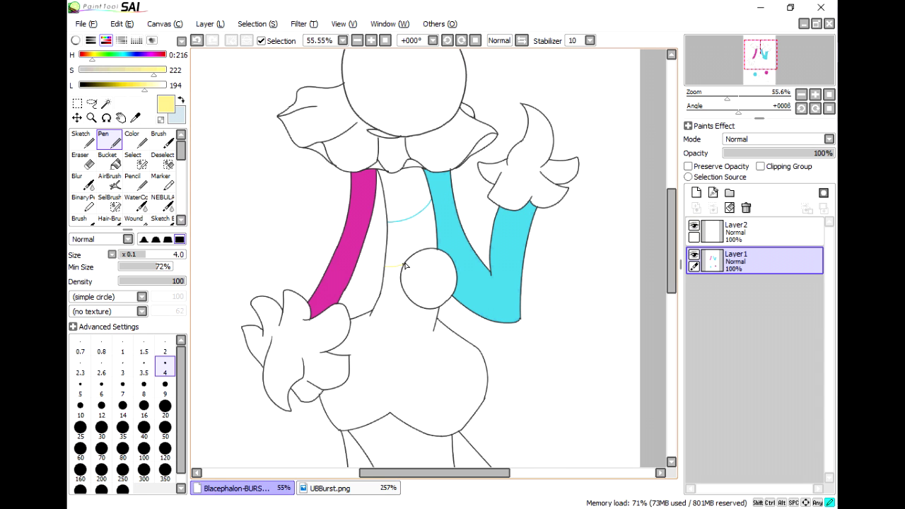
left_click(350, 282, "alt")
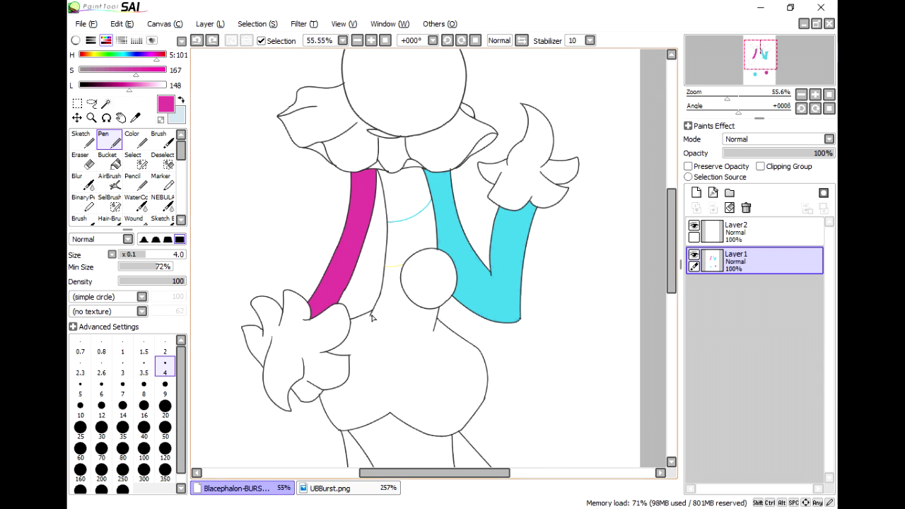
left_click(326, 488)
left_click(263, 488)
Draw cyan, yellow and magenta curved stripe boundaries across the torso, checking the colour order against the reference
left_click(441, 243, "alt")
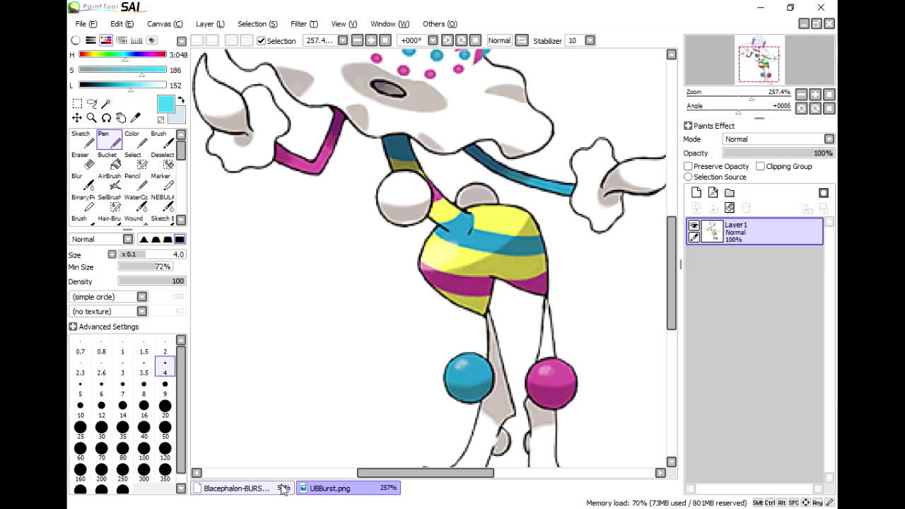
left_click(326, 487)
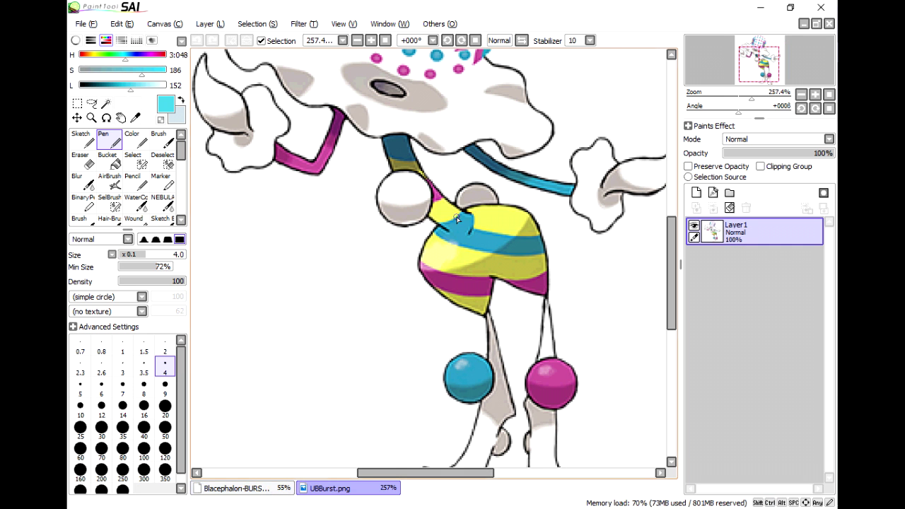
left_click(467, 261, "alt")
left_click(244, 487)
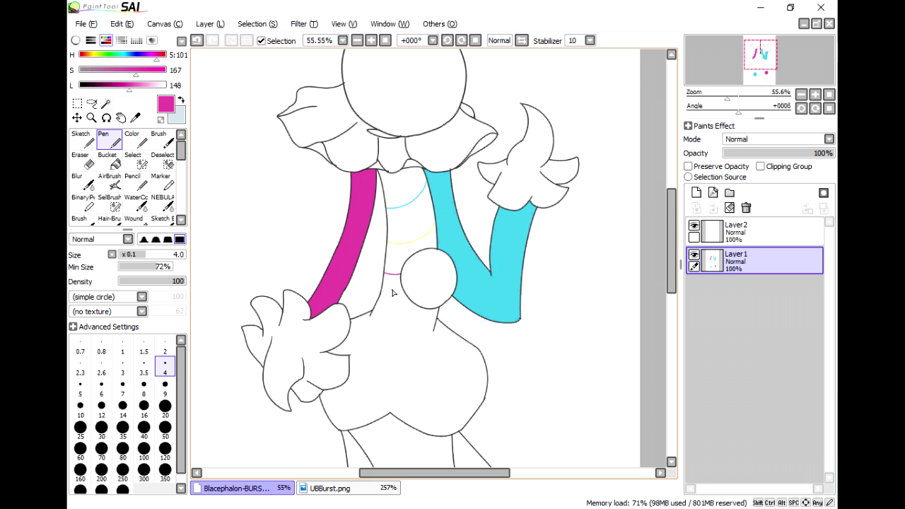
Outline a cyan band with a curve across the waist, a diagonal down the hips and a bent inner edge
left_click(459, 279, "alt")
left_click(326, 488)
left_click(244, 488)
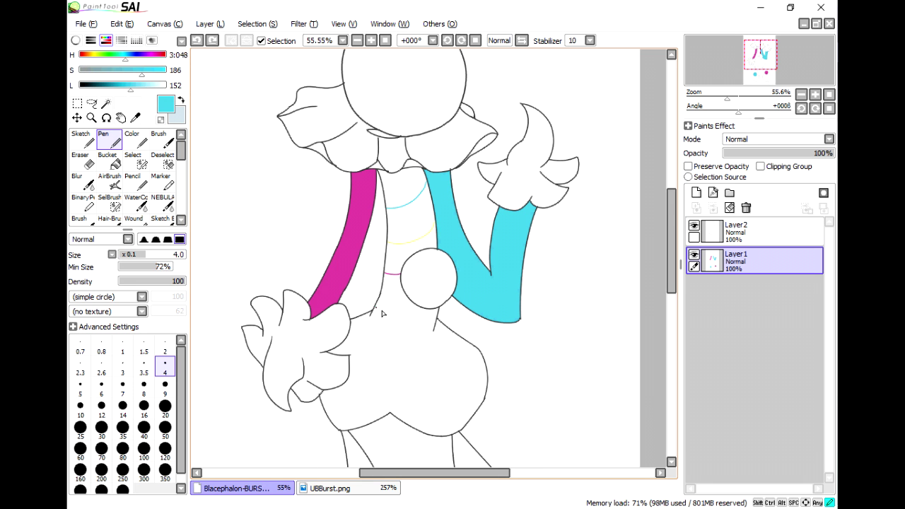
left_click(327, 488)
left_click(247, 489)
left_click_drag(361, 318, 437, 421)
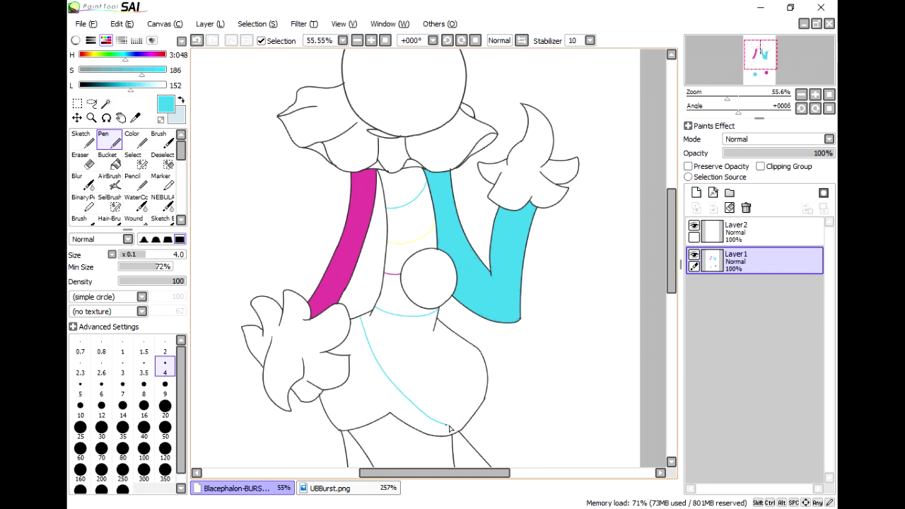
left_click(322, 487)
left_click(243, 488)
left_click_drag(436, 330, 425, 335)
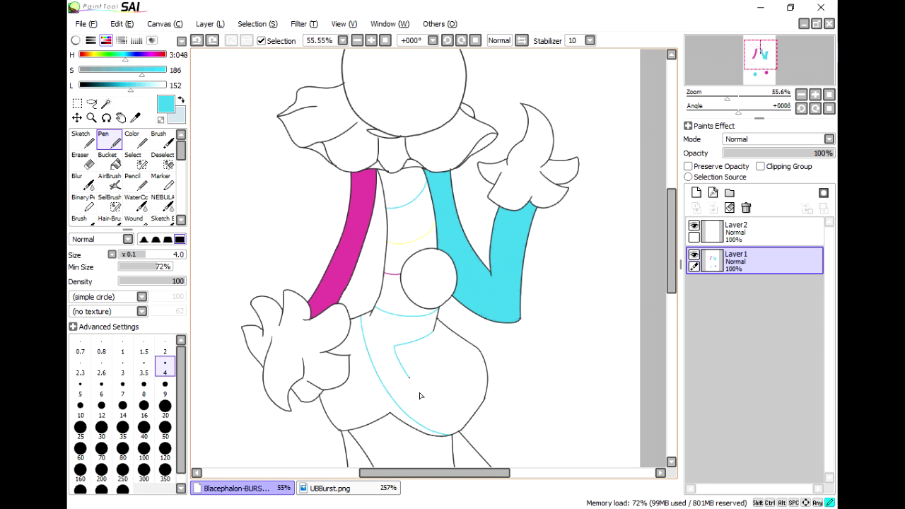
Fill the hip band and the topmost torso stripe with cyan
left_click(107, 159)
left_click(400, 333)
left_click(406, 188)
Lower the bucket's colour difference to ±33 and fill the second torso stripe with the sampled yellow
scroll(365, 270, "up", 3)
left_click(398, 219, "alt")
scroll(616, 98, "up", 3)
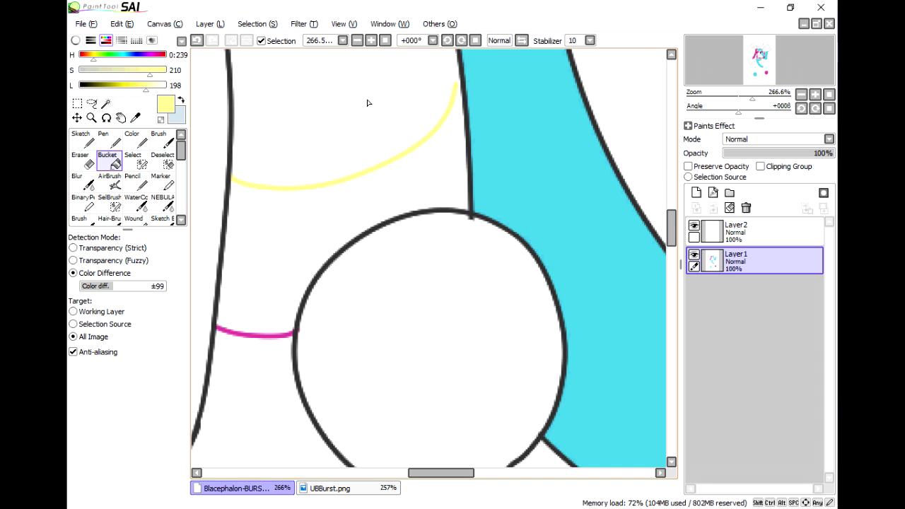
left_click(398, 103)
key("ctrl+z")
left_click_drag(123, 285, 99, 285)
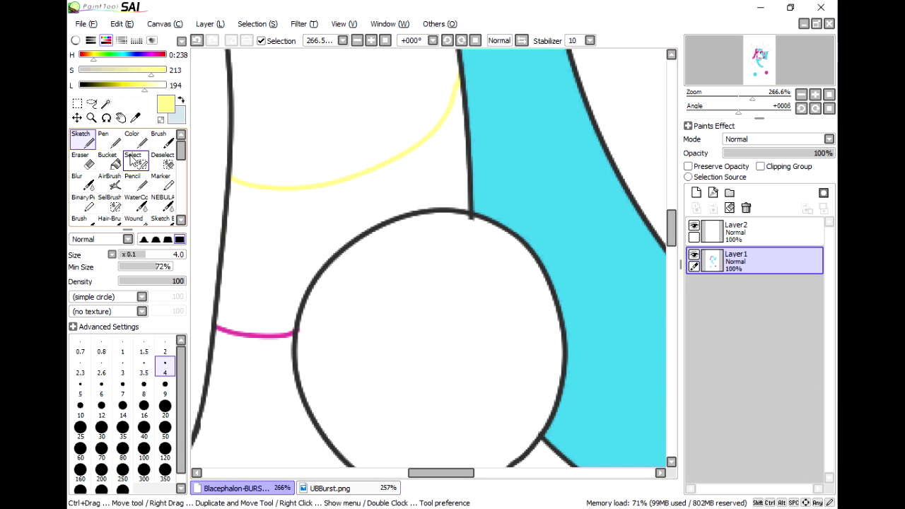
left_click(108, 159)
left_click(339, 106)
Fill the third torso stripe with magenta and the stripe above the waist with yellow
scroll(728, 92, "down", 3)
left_click(281, 218, "alt")
left_click(396, 240)
scroll(732, 98, "down", 1)
left_click(396, 191, "alt")
left_click(373, 317)
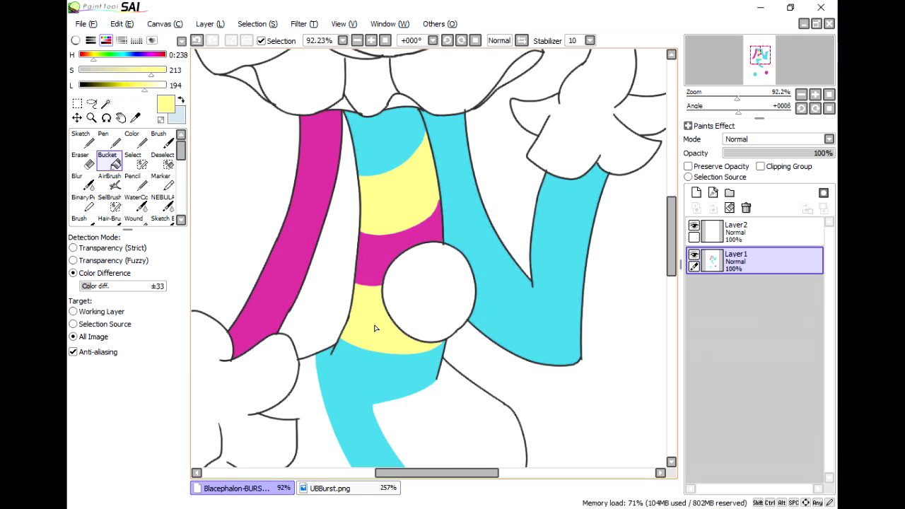
Compare the hip band with the reference image and erase its lower part below the waist
left_click(723, 70)
scroll(727, 85, "down", 3)
scroll(727, 85, "up", 2)
left_click(307, 493)
left_click(282, 487)
key("n")
left_click(303, 489)
left_click(267, 486)
left_click(305, 488)
left_click(268, 487)
key("e")
mouse_move(415, 387)
left_mouse_down()
mouse_move(446, 404)
mouse_move(374, 360)
left_mouse_up()
Redraw the two diagonal boundaries of the hip band in cyan, running from the waist to the hip's far edge
left_click(382, 320, "alt")
key("n")
key("e")
key("n")
left_click(330, 488)
left_click(237, 488)
left_click_drag(398, 322, 410, 336)
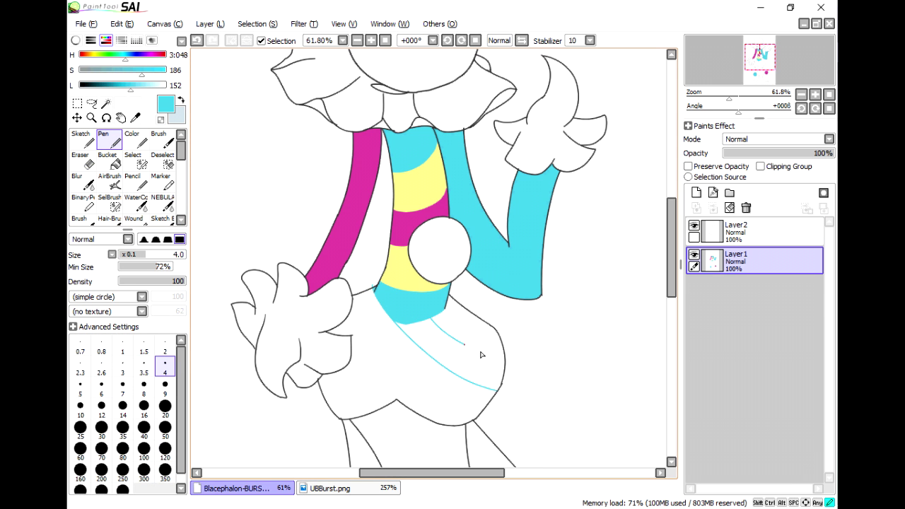
left_click(306, 487)
left_click(268, 488)
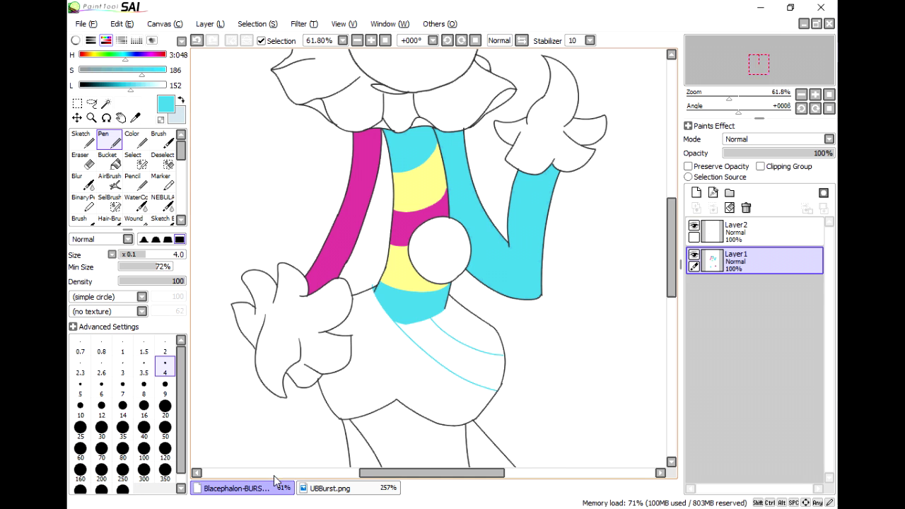
Adjust the bucket's colour difference and fill the redrawn diagonal hip band with cyan
mouse_move(738, 98)
left_mouse_down()
mouse_move(748, 98)
mouse_move(722, 97)
mouse_move(733, 98)
left_mouse_up()
key("e")
left_click(144, 421)
left_click(108, 159)
left_click(403, 282)
left_click(416, 280)
key("ctrl+z")
left_click_drag(127, 286, 113, 285)
left_click(424, 297)
Fill the hip area above the cyan band with yellow, and outline and fill a yellow band below it
left_click(383, 162, "alt")
left_click(452, 248)
left_click(318, 488)
left_click(233, 488)
key("n")
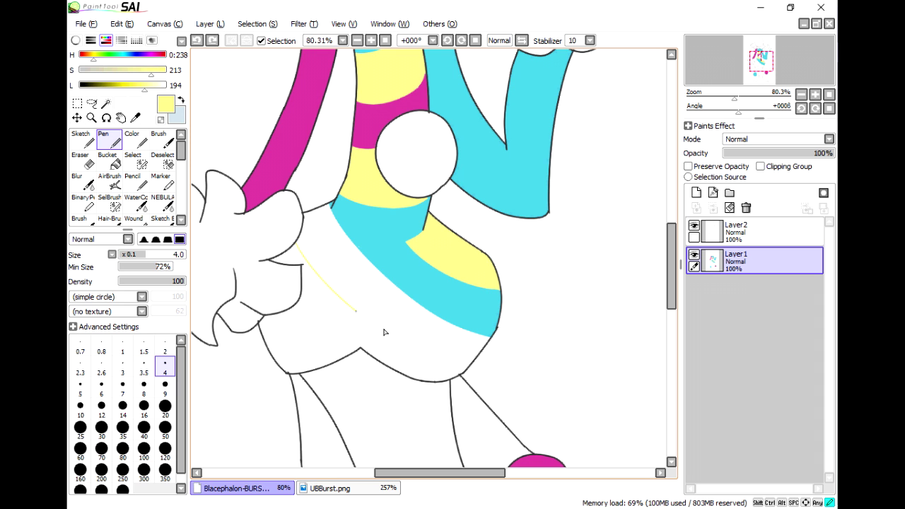
left_click(107, 159)
left_click(367, 277)
Draw a magenta curve above the hem under the cyan band and fill the hem with magenta
left_click(329, 488)
left_click(240, 487)
left_click(304, 127, "alt")
left_click(330, 488)
left_click(240, 488)
key("n")
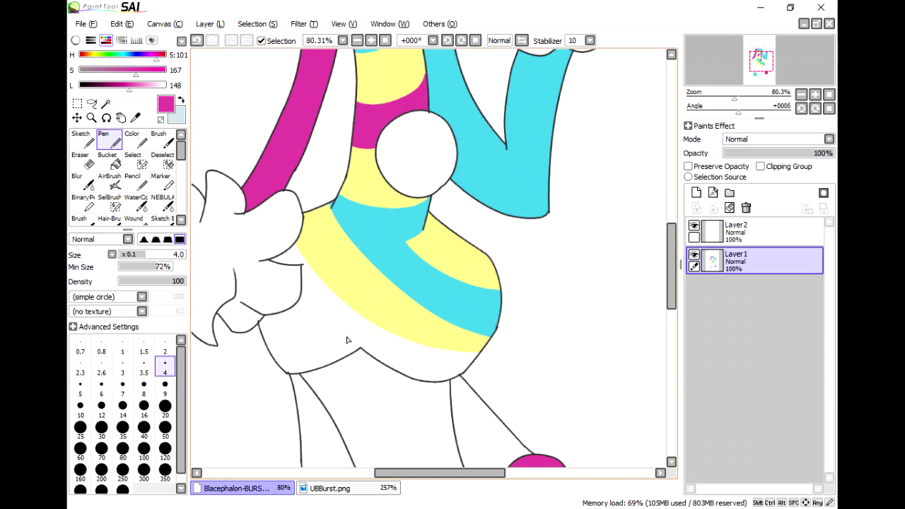
left_click(107, 159)
left_click(395, 364)
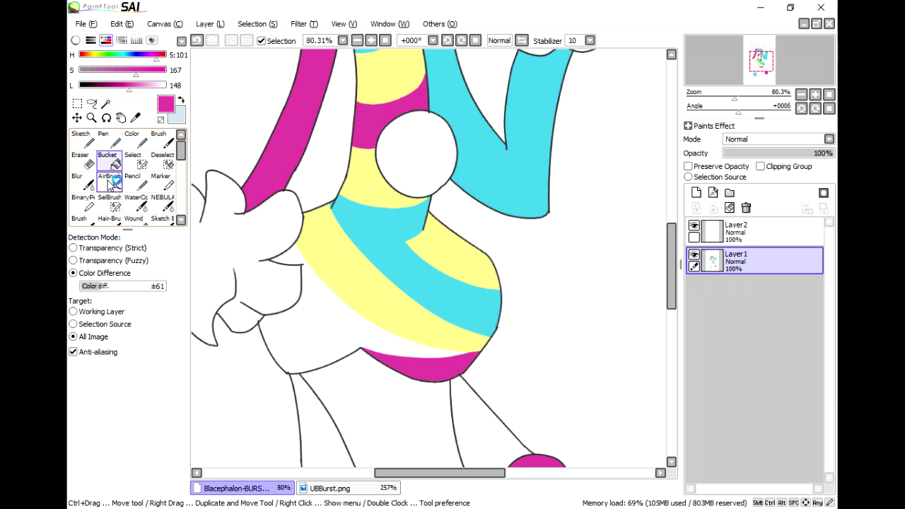
Extend the magenta stripe across the other leg's hem beside the lowered hand and fill it
key("n")
left_click(329, 488)
left_click(244, 488)
left_click_drag(265, 320, 343, 365)
left_click(107, 159)
left_click(315, 329)
Fill the remaining white gap between the yellow band and the magenta stripe with yellow
left_click(329, 488)
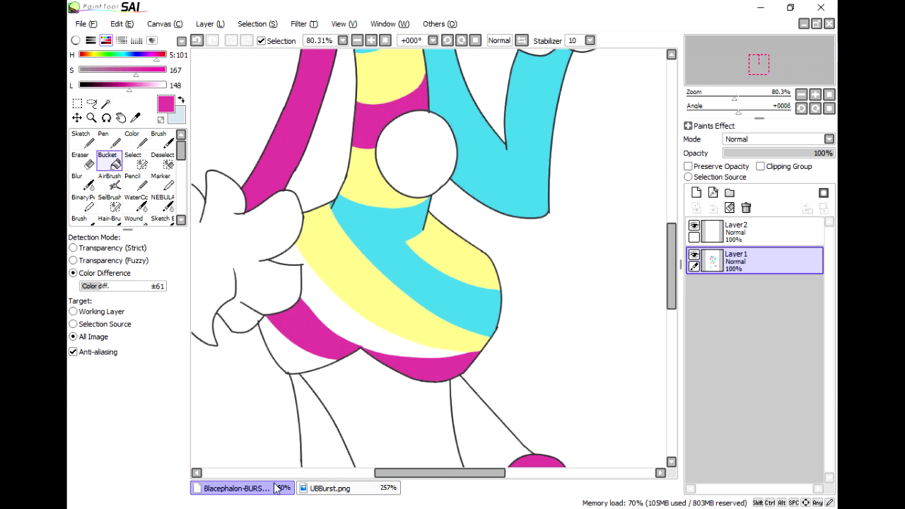
left_click(280, 489)
left_click_drag(756, 60, 727, 67)
Widen the cyan hip band along its lower edge from the waist, using the Sketch brush at size 20
left_click(594, 141, "alt")
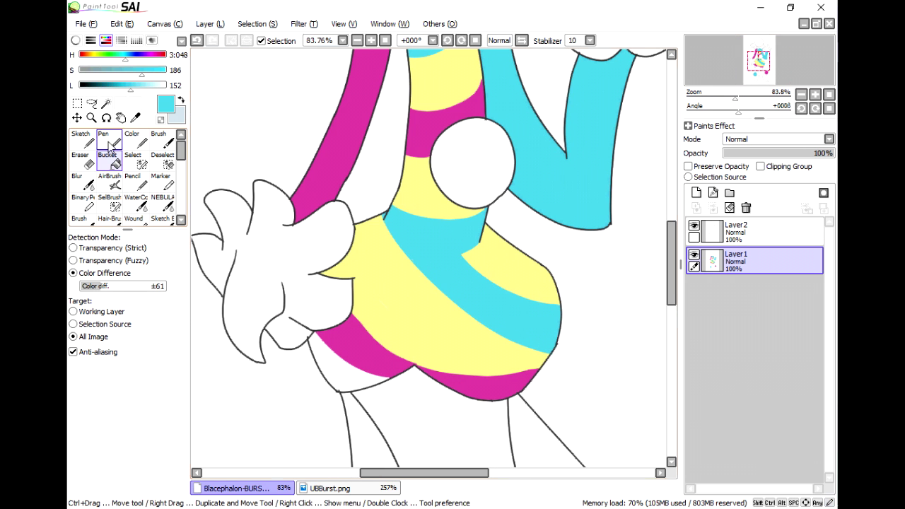
key("s")
left_click_drag(374, 222, 426, 274)
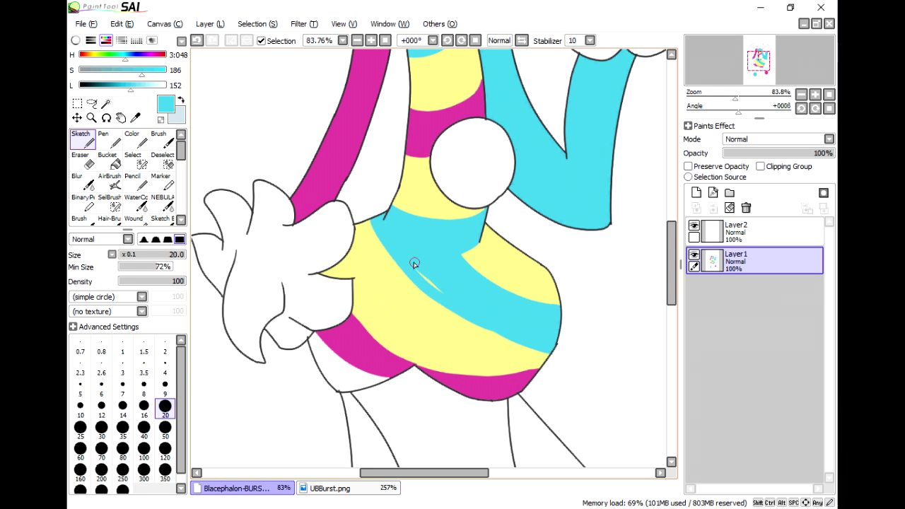
Fill the white patch at the hem near the hand with magenta and touch up the remaining areas of the shorts
left_click(402, 311, "alt")
key("b")
left_click(346, 371)
left_click_drag(735, 98, 740, 98)
left_click(344, 270, "alt")
left_click(367, 318)
key("p")
mouse_move(452, 313)
left_mouse_down()
mouse_move(509, 315)
mouse_move(663, 297)
left_mouse_up()
key("b")
left_click(619, 314)
Fill the small opening beneath the head with a dusty brown, using a bucket colour difference of ±123
left_click_drag(741, 98, 728, 97)
scroll(431, 261, "up", 3)
left_click(318, 488)
left_click(236, 488)
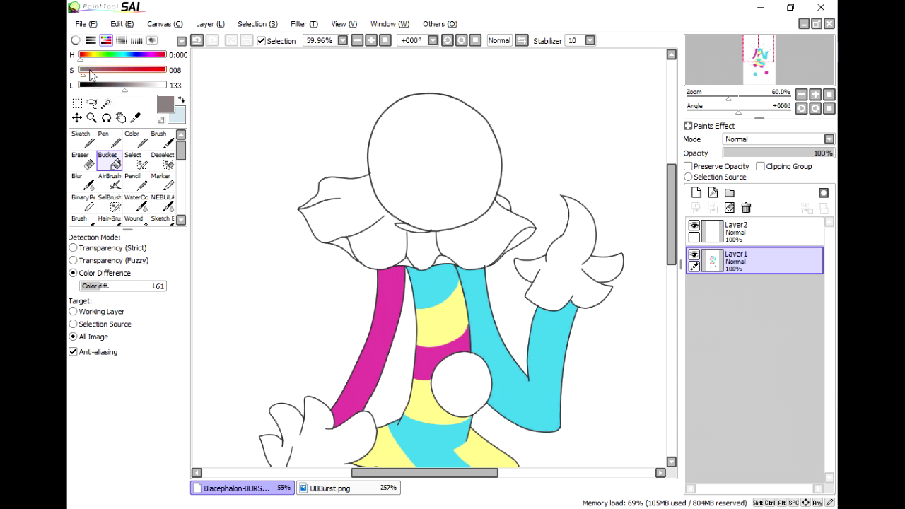
left_click(412, 228)
left_click_drag(101, 286, 122, 286)
left_click(411, 227)
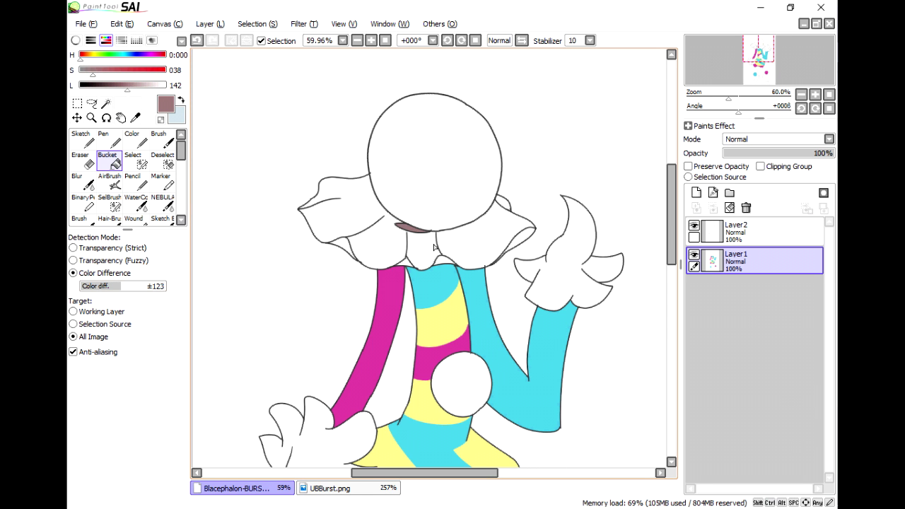
Add a new layer above Layer1 and choose a near-white colour, checking the reference image
left_click(696, 192)
left_click(612, 151, "alt")
left_click_drag(725, 63, 723, 71)
left_click(330, 488)
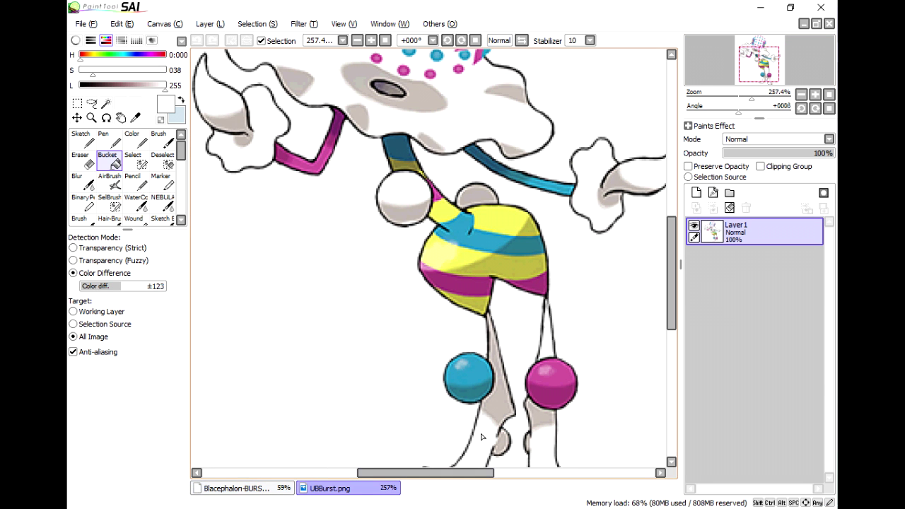
left_click(272, 487)
scroll(522, 228, "down", 2)
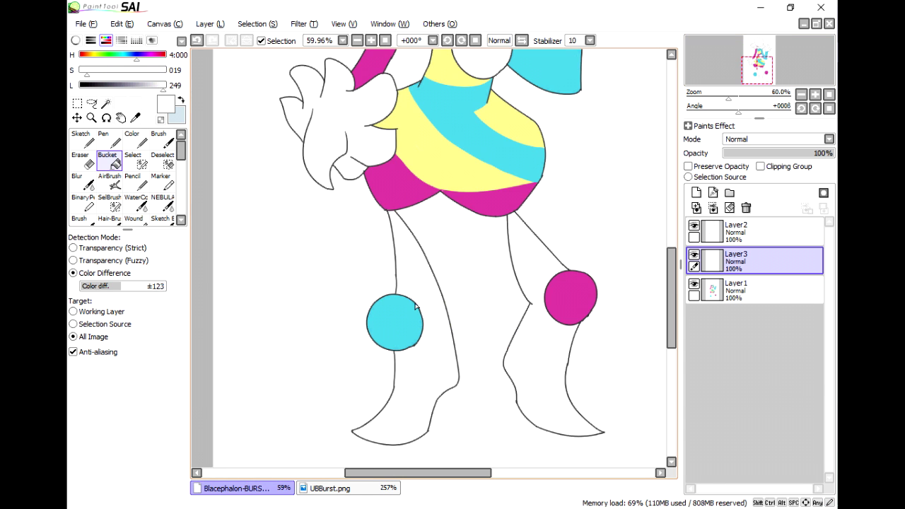
scroll(523, 228, "up", 4)
scroll(523, 228, "down", 3)
scroll(721, 70, "up", 3)
left_click_drag(720, 70, 724, 79)
left_click(735, 282)
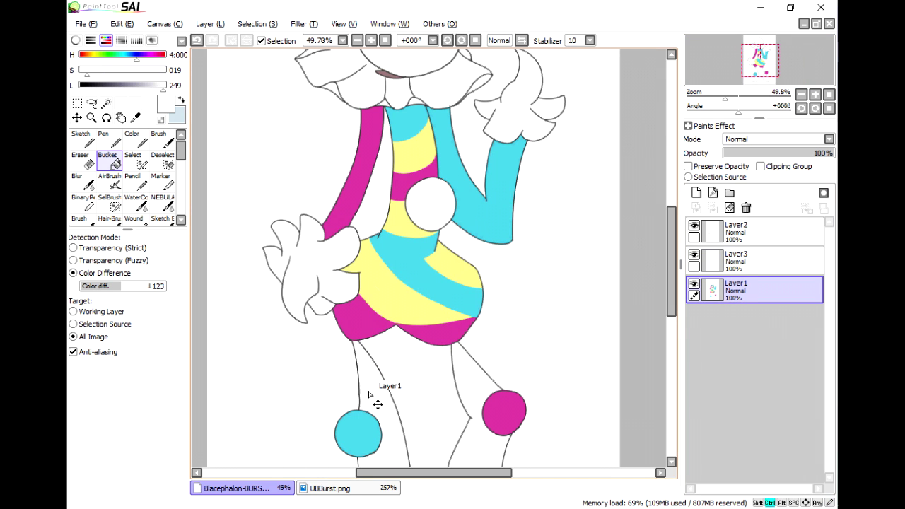
left_click(735, 258)
Sample the blue from the head's star in UBBurst.png and outline the star's upper points on the head with the Pen
scroll(737, 45, "up", 3)
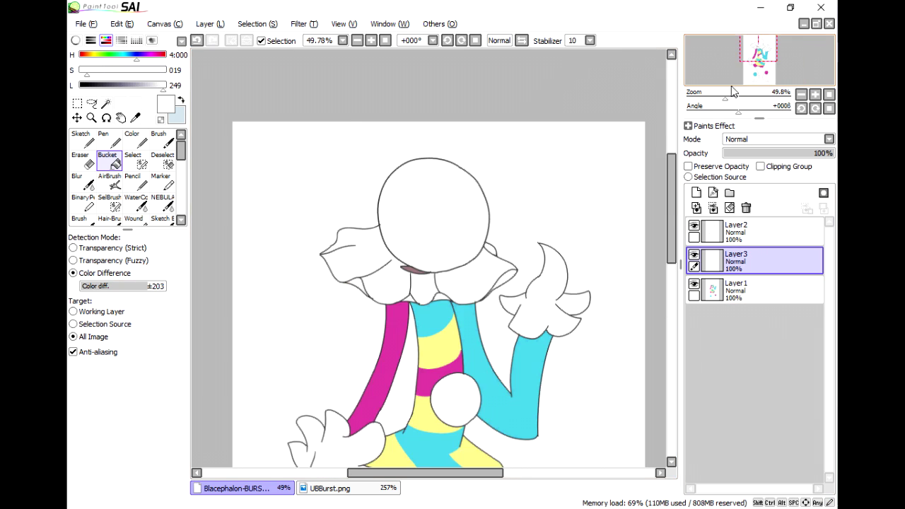
left_click(313, 486)
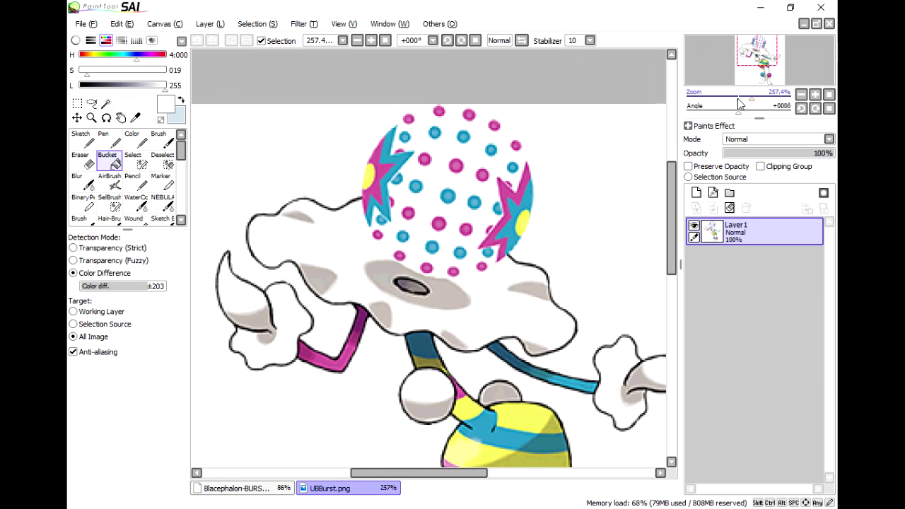
left_click_drag(751, 97, 759, 96)
left_click(363, 188, "alt")
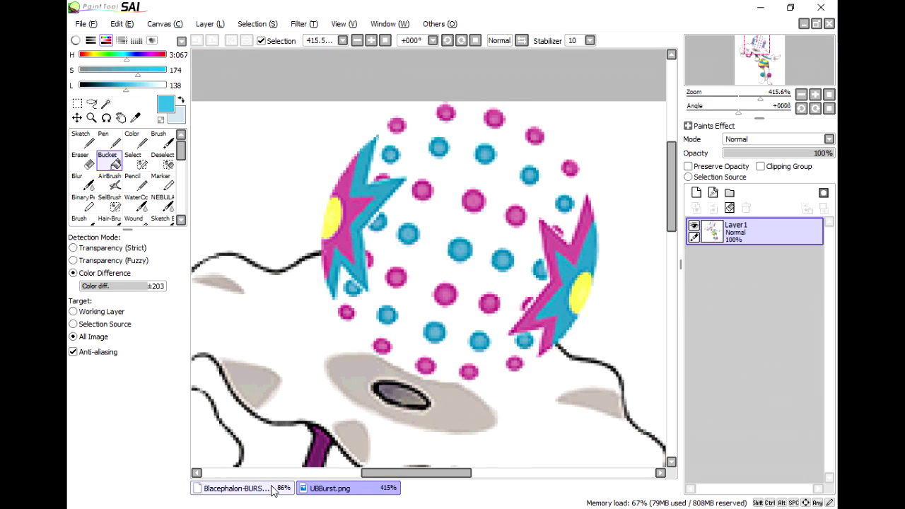
left_click(237, 488)
left_click(103, 137)
scroll(733, 66, "up", 3)
mouse_move(414, 182)
left_mouse_down()
mouse_move(424, 297)
mouse_move(456, 299)
mouse_move(521, 270)
left_mouse_up()
Complete the star outline with its lower points down to the head's edge, following the reference and redoing one stroke
left_click(313, 486)
left_click(237, 487)
mouse_move(416, 392)
left_mouse_down()
mouse_move(417, 432)
mouse_move(434, 447)
left_mouse_up()
key("ctrl+z")
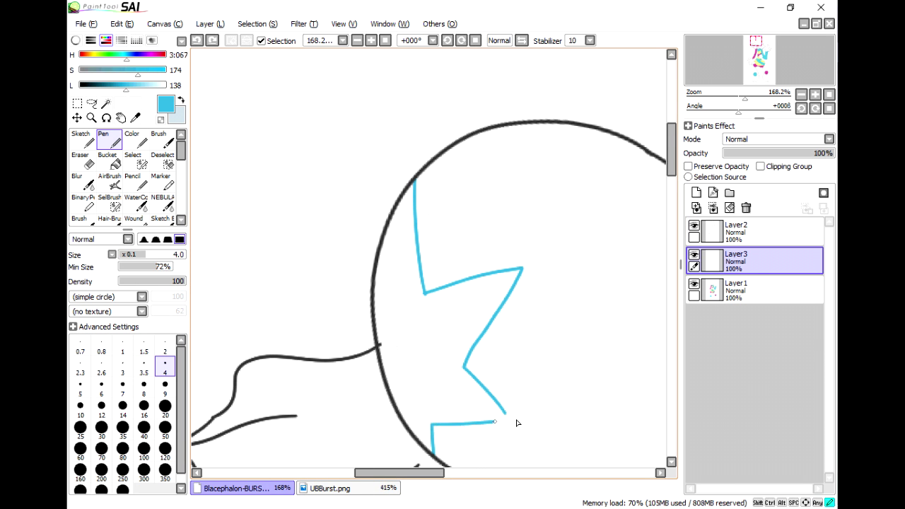
left_click_drag(433, 414, 505, 412)
left_click(313, 488)
left_click(237, 488)
Fill the star shape on the head with the sampled blue
left_click(107, 159)
left_click(442, 365)
left_click_drag(740, 92, 735, 93)
Check the star's colours in UBBurst.png, sample the clothing's light cyan and refill the head's star with it
left_click(313, 488)
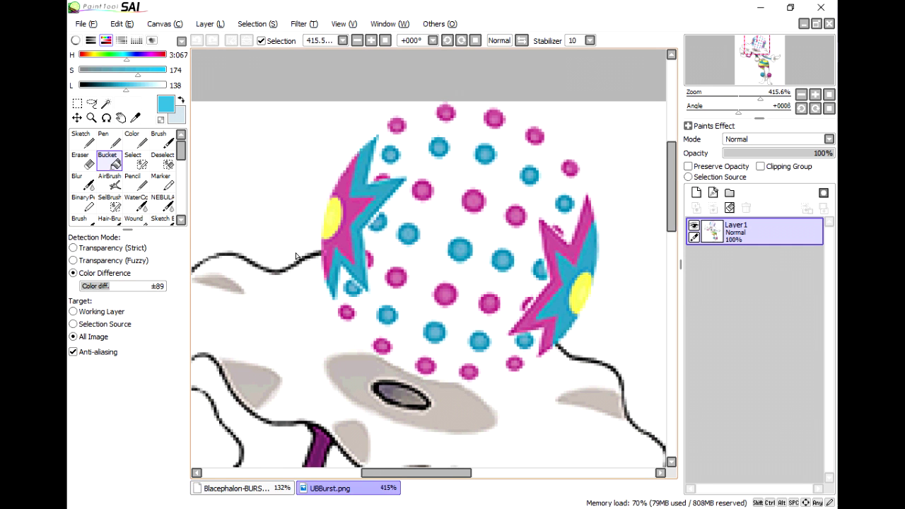
left_click(237, 488)
left_click(403, 142, "alt")
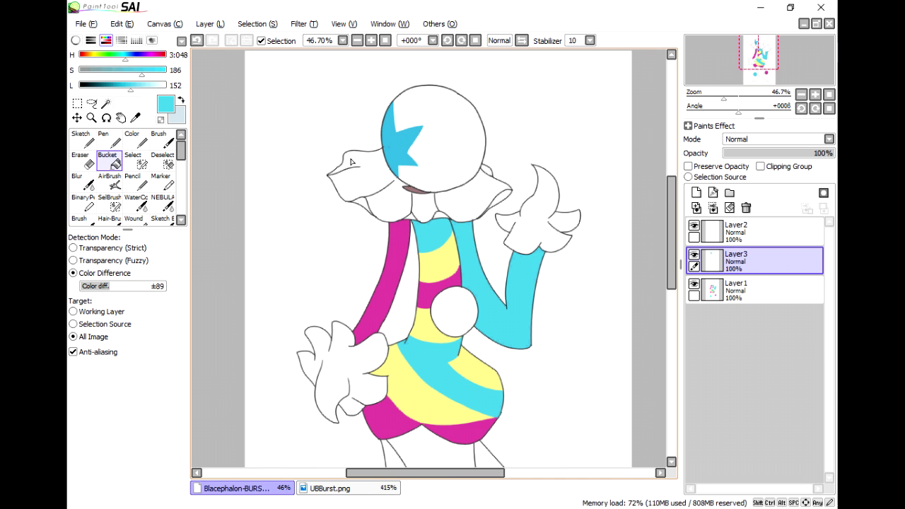
Sample the clothing's magenta, outline a smaller star inside the cyan star with the Pen and fill it
left_click_drag(713, 93, 740, 92)
key("n")
left_click(413, 424, "alt")
left_click(313, 487)
left_click(237, 488)
left_click_drag(380, 114, 395, 175)
left_click(107, 159)
left_click(407, 197)
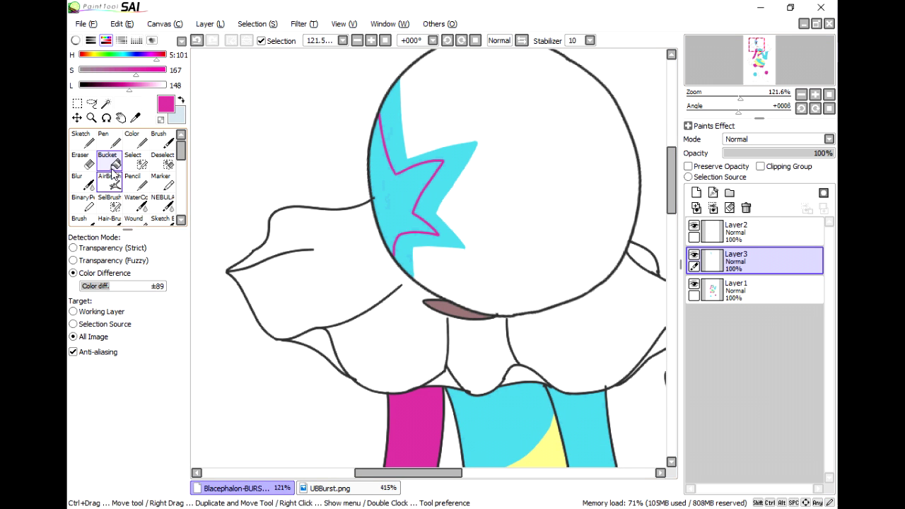
Sample the clothing's yellow and paint a half-oval centre in the star at the head's edge with the Sketch brush
left_click(330, 487)
left_click(236, 488)
left_click(397, 424, "alt")
left_click_drag(728, 93, 745, 93)
key("b")
key("bracketleft")
key("bracketleft")
key("bracketleft")
key("bracketleft")
key("bracketleft")
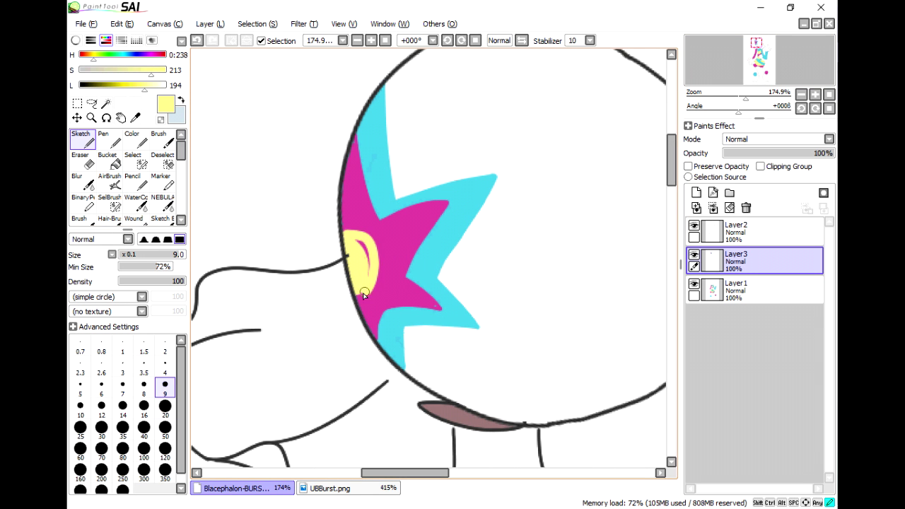
key("bracketleft")
key("bracketleft")
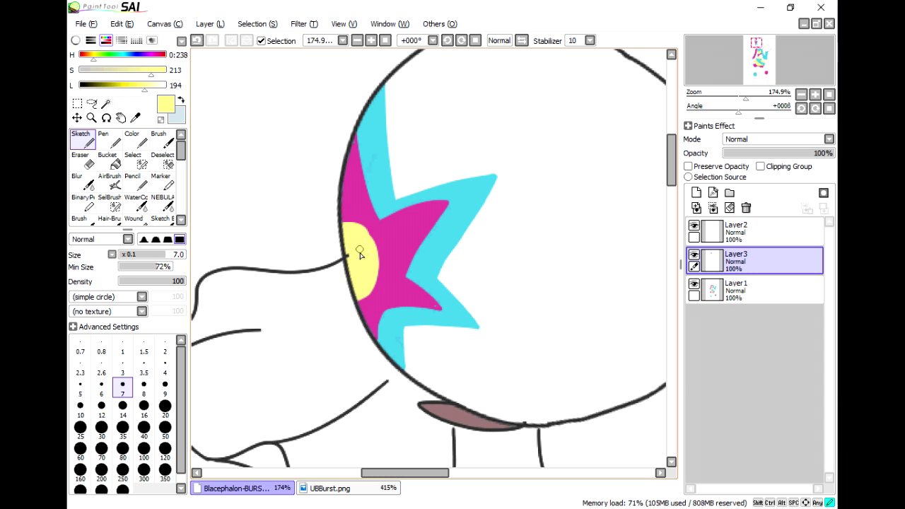
Sample the star's cyan, set the brush size to 20 and paint a row of dots across the upper head, following the reference
scroll(367, 272, "down", 3)
scroll(390, 258, "up", 3)
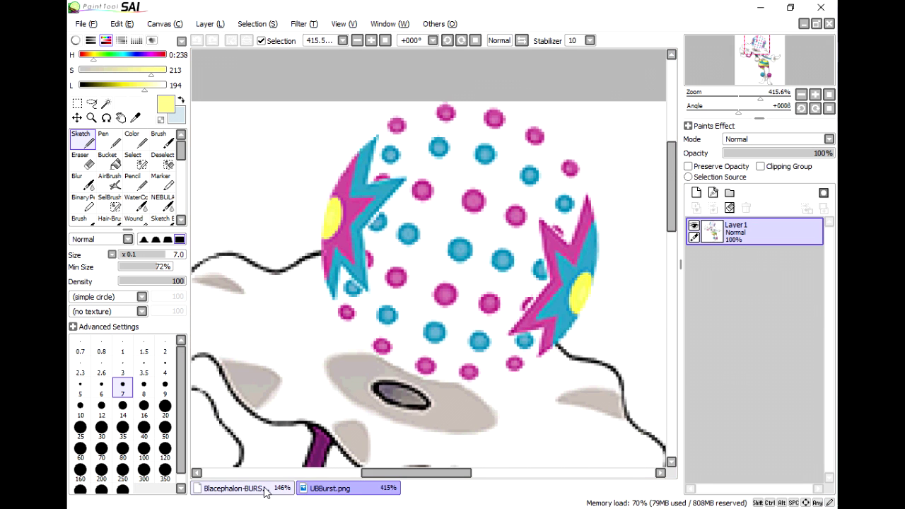
left_click(449, 205, "alt")
key("bracketright")
key("bracketright")
key("bracketright")
key("bracketright")
key("bracketright")
key("bracketright")
key("bracketright")
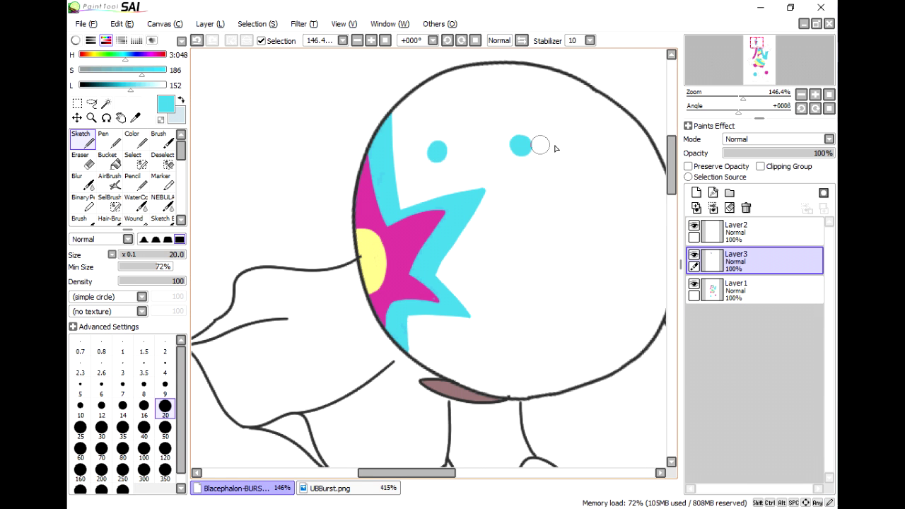
Sample the star's magenta and paint a row of dots along the top of the head above the cyan row
left_click(414, 234, "alt")
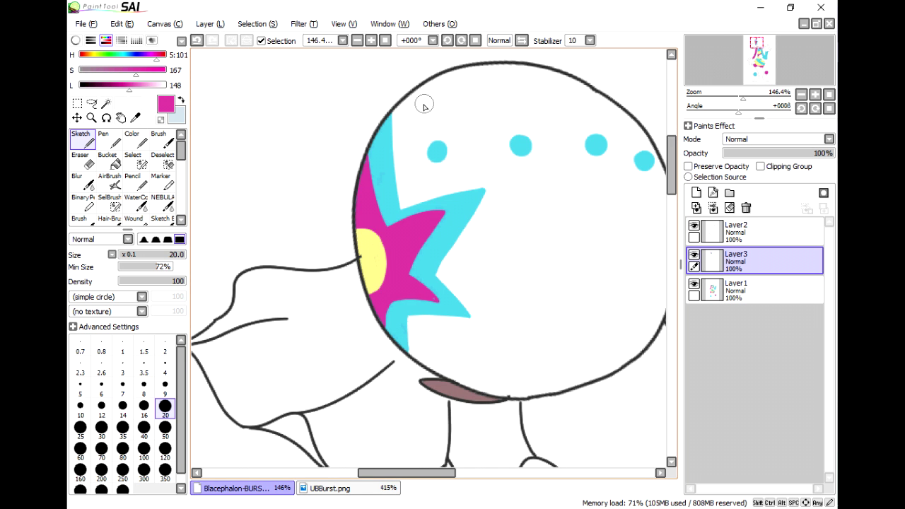
left_click(624, 122)
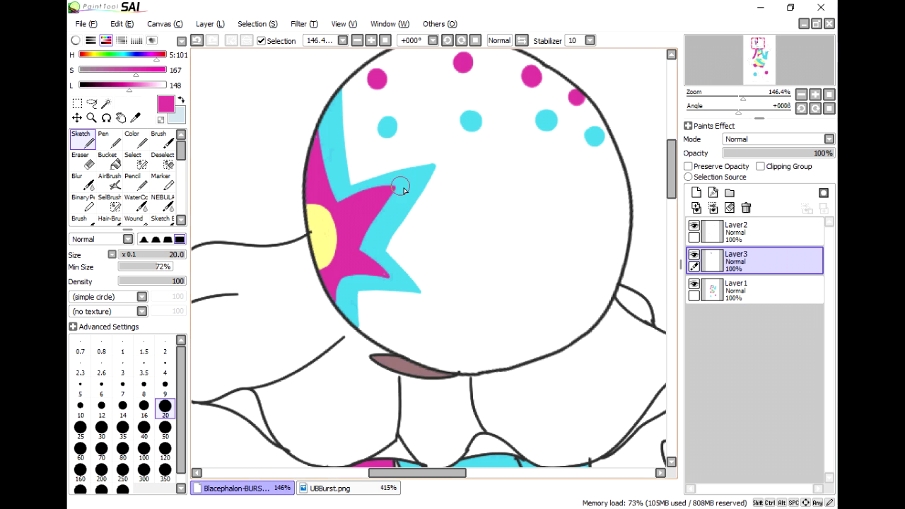
scroll(413, 219, "down", 3)
scroll(393, 234, "up", 3)
Select the star's cyan, magenta and yellow areas with the Magic Wand at a colour difference of ±145
left_click(105, 103)
left_click(338, 169)
key("ctrl+d")
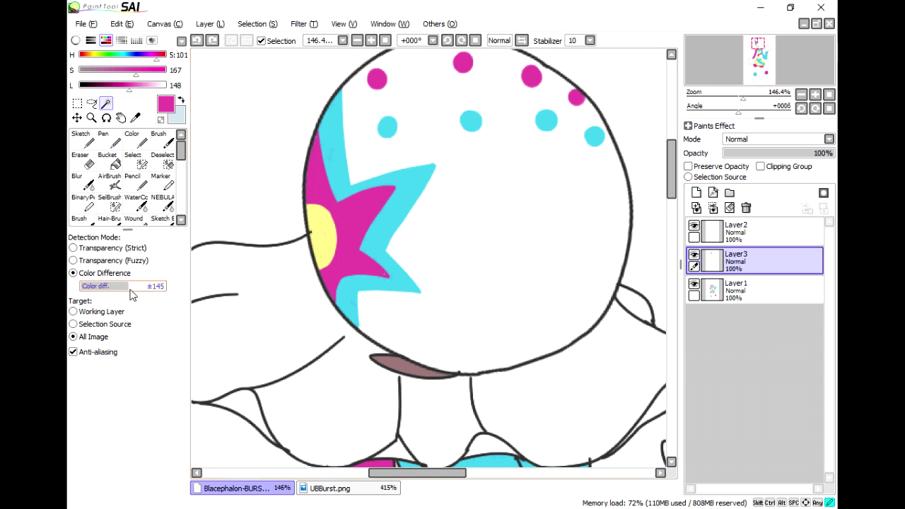
left_click(354, 192)
left_click(319, 237, "shift")
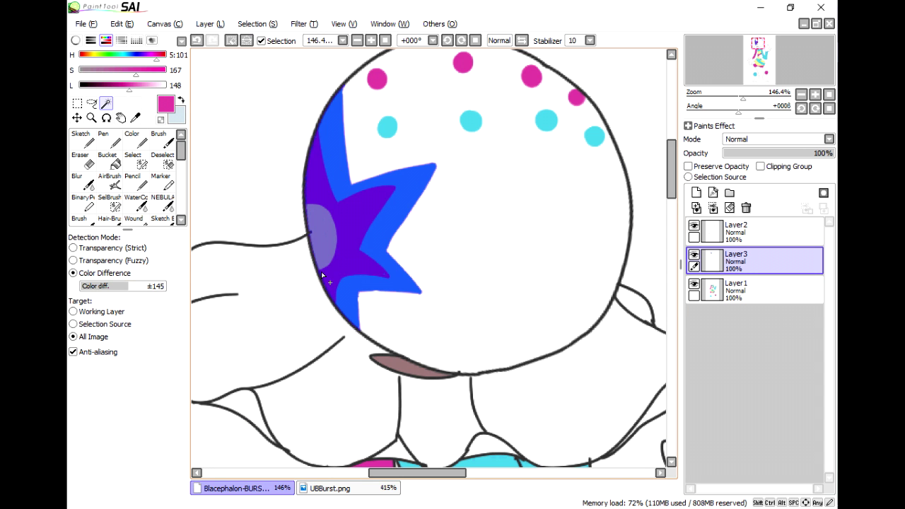
Move the selected star onto a new layer above Layer3, clear it from Layer3 and deselect
left_click(696, 192)
left_click(742, 290)
key("e")
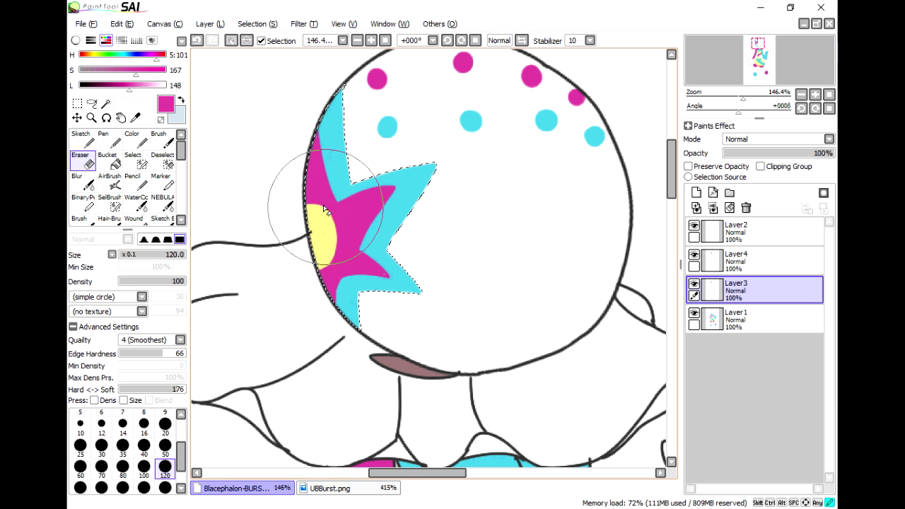
key("ctrl+d")
Paint a magenta and a cyan row of dots across the head's middle on Layer3 with the size 20 Sketch brush
left_click(80, 134)
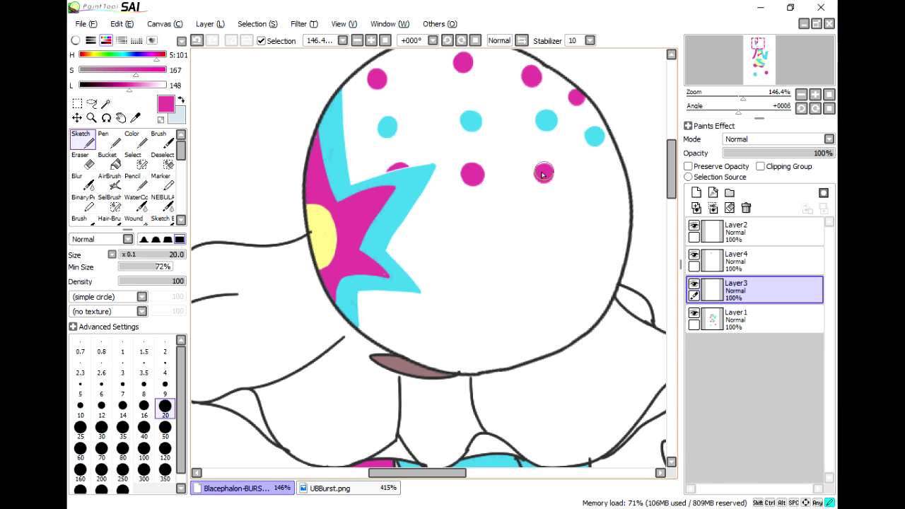
left_click(330, 488)
left_click(240, 488)
left_click(405, 246, "alt")
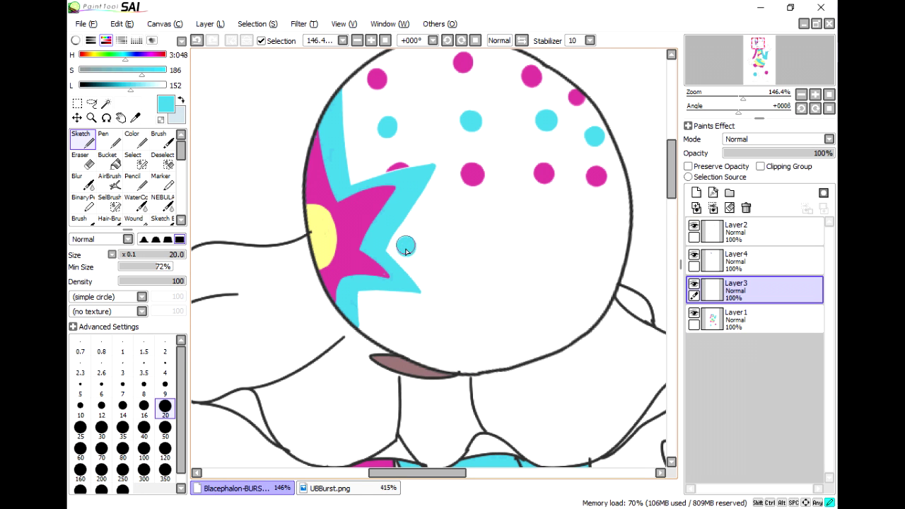
left_click(391, 168, "alt")
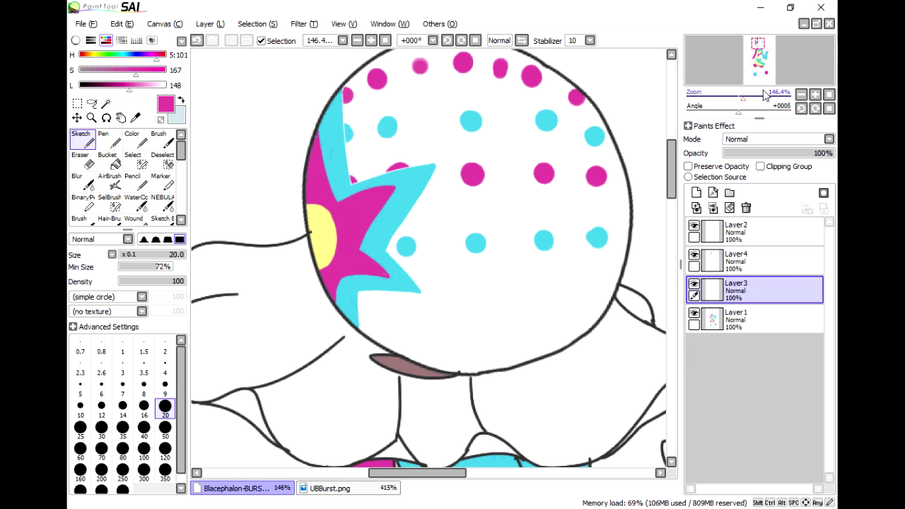
Add smaller in-between dots to the head's cyan and magenta rows, sampling each row's colour
scroll(397, 138, "up", 1)
left_click(382, 108, "alt")
left_click(423, 103)
left_click(479, 164, "alt")
left_click(523, 164)
left_click(481, 241, "alt")
left_click(523, 240)
left_click(435, 242)
Sample the magenta and paint another row of dots across the lower head, following UBBurst.png
left_click(478, 163, "alt")
scroll(615, 130, "down", 10)
scroll(407, 142, "up", 9)
left_click(329, 488)
left_click(236, 487)
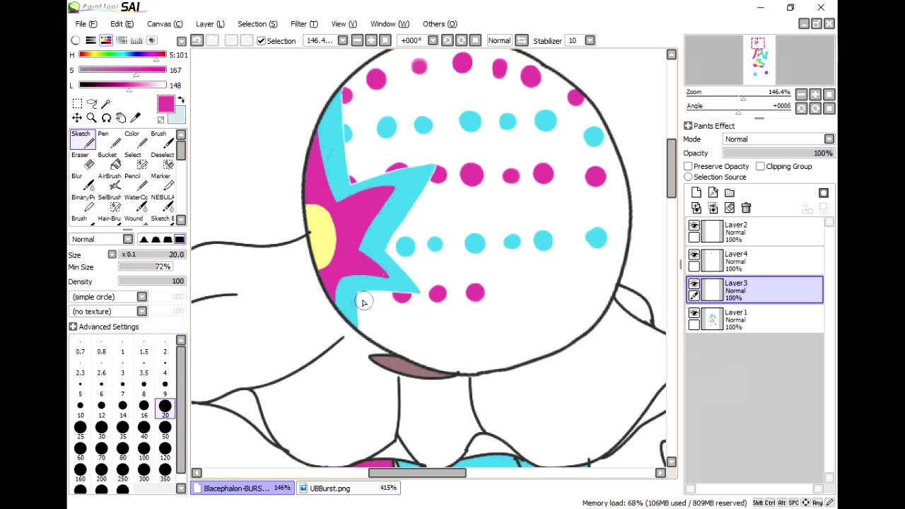
Sample the cyan and paint a row of dots along the head's lower edge, using a brush size of 20
left_click(472, 244, "alt")
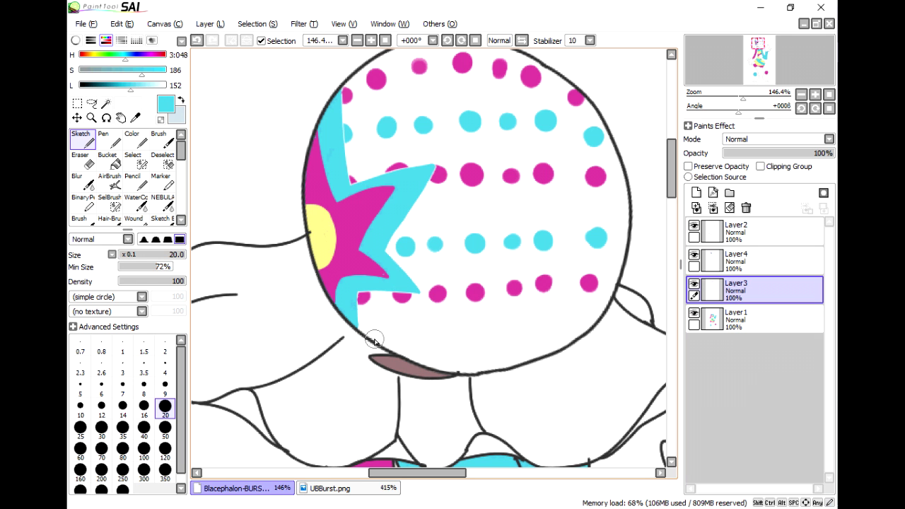
key("bracketleft")
key("bracketleft")
key("bracketleft")
key("bracketleft")
key("bracketleft")
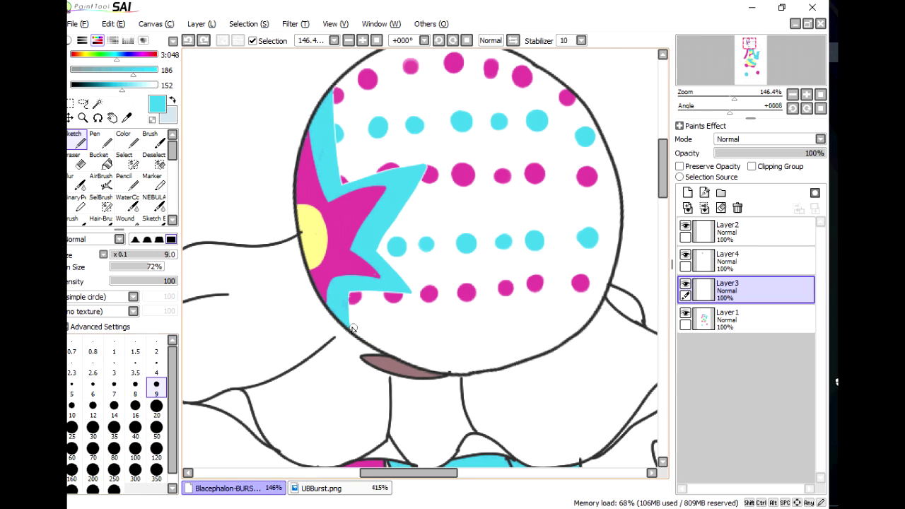
key("bracketright")
key("bracketright")
key("bracketright")
key("bracketright")
key("bracketright")
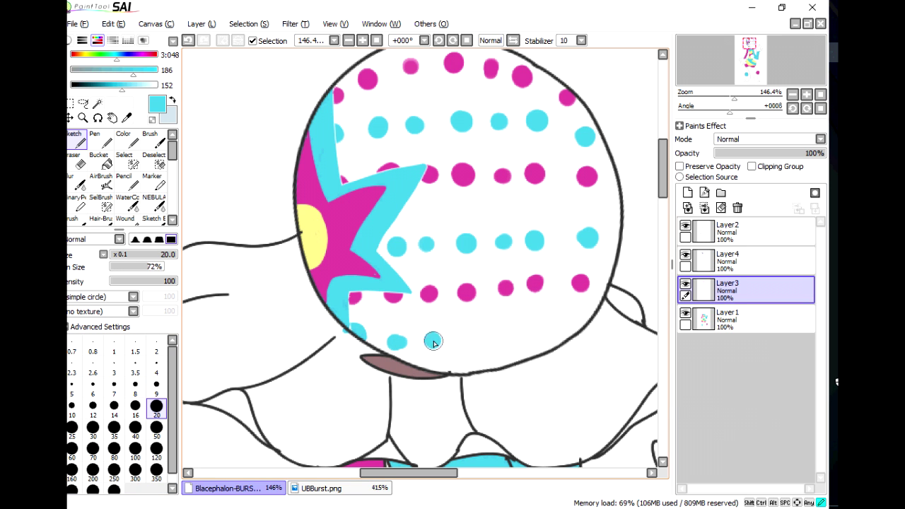
Touch up stray marks inside the star on Layer4 using the Color brush, reducing it to size 4 for the magenta area
left_click(453, 341, "alt")
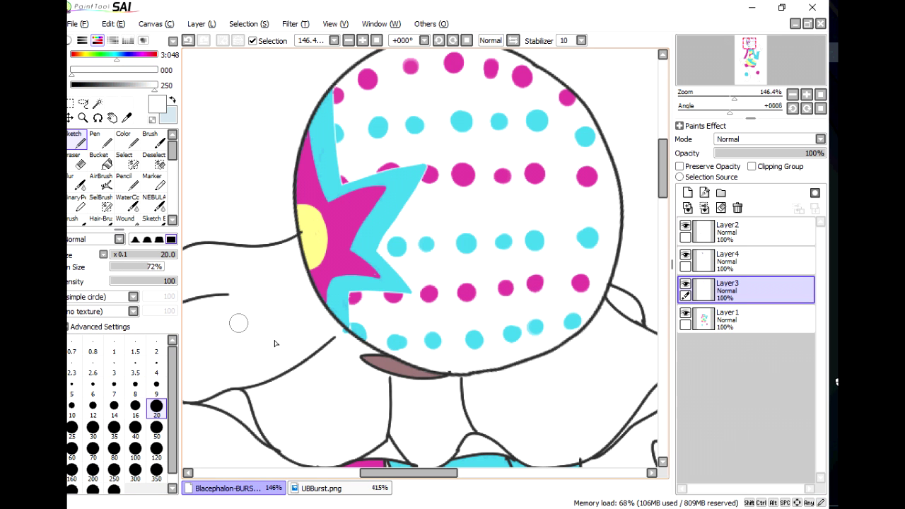
key("e")
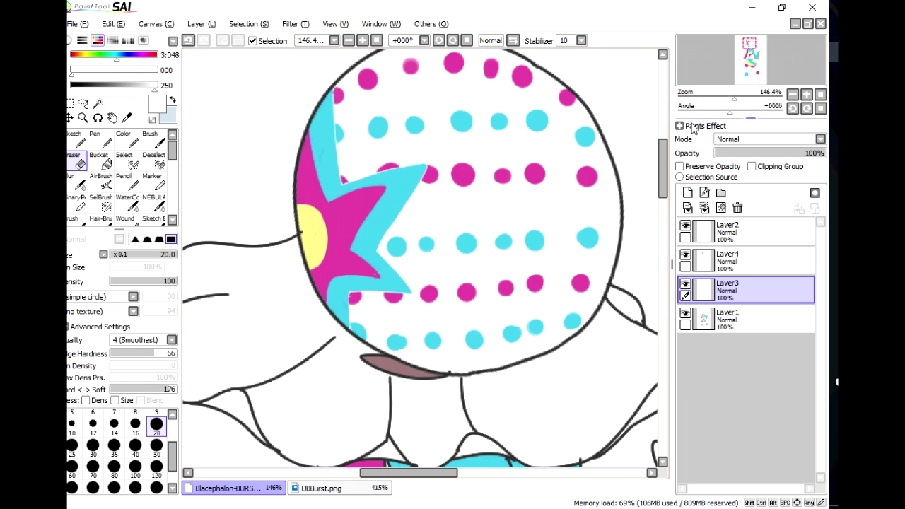
scroll(699, 76, "up", 3)
left_click(686, 265)
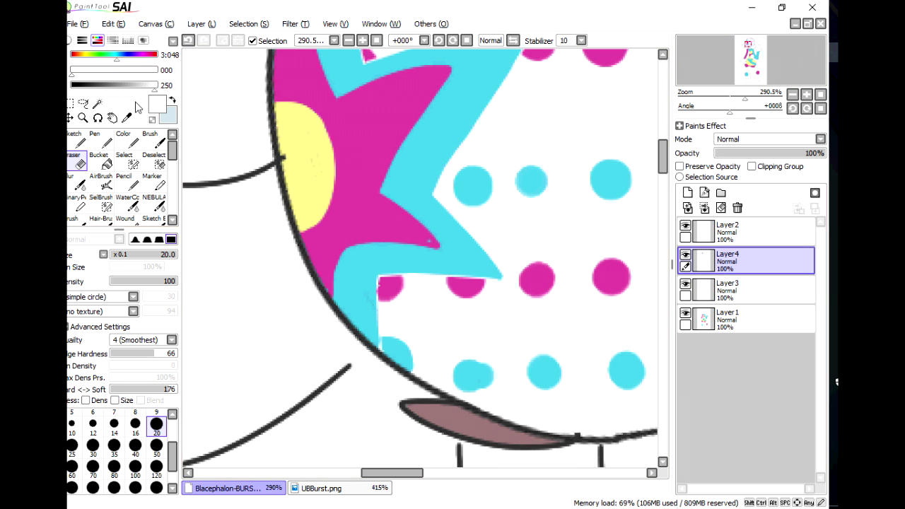
left_click(123, 139)
left_click(728, 290)
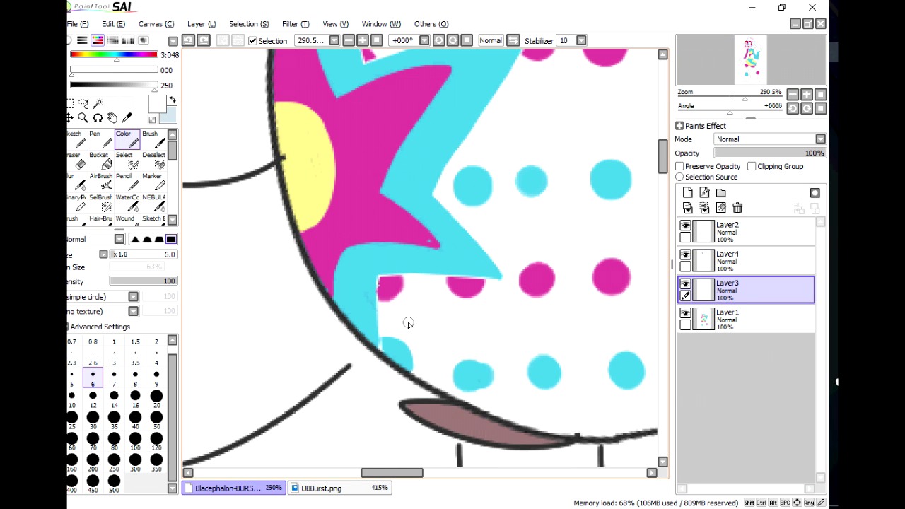
left_click(728, 260)
left_click(299, 169, "alt")
left_click(156, 374)
left_click(384, 226, "alt")
key("bracketleft")
key("bracketleft")
key("bracketleft")
key("bracketleft")
key("bracketleft")
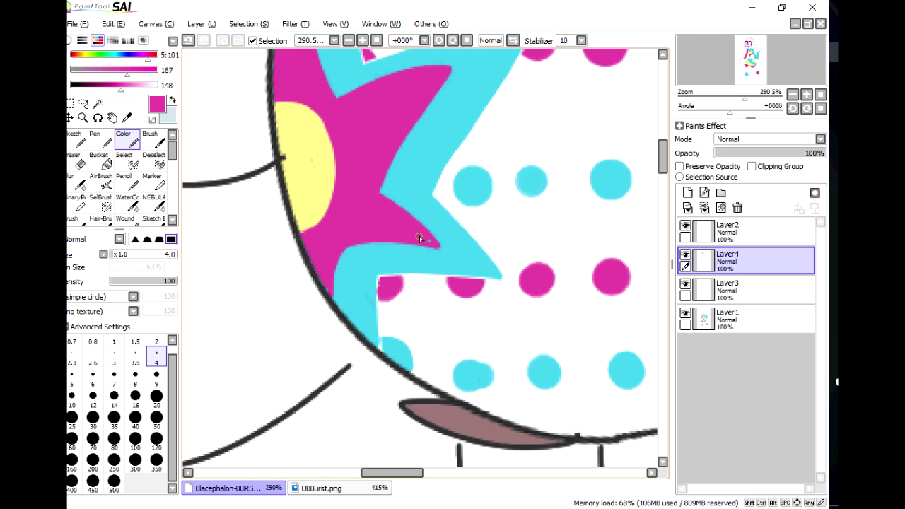
Sample the cyan and retouch the star's outer edges to close the white gaps beside the dots, undoing faulty strokes
left_click(358, 281, "alt")
left_click_drag(379, 272, 382, 355)
key("ctrl+z")
key("ctrl+z")
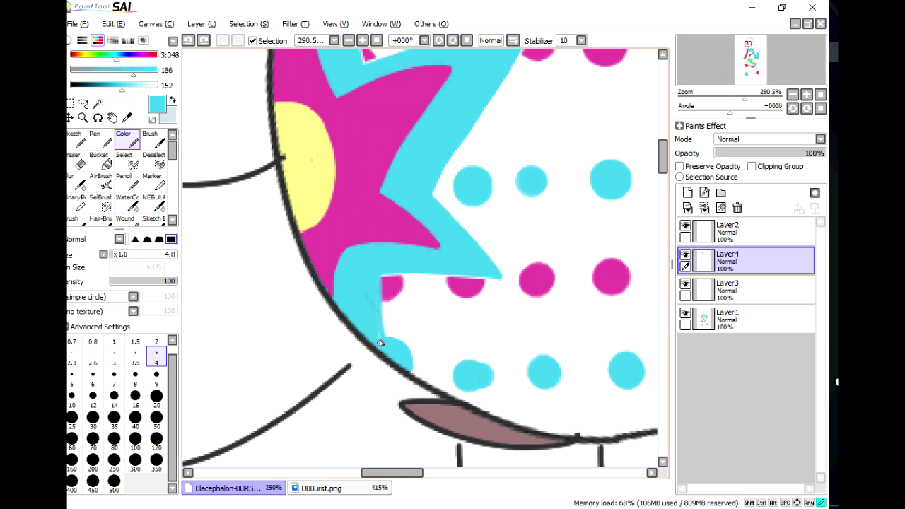
scroll(393, 173, "up", 5)
key("ctrl+z")
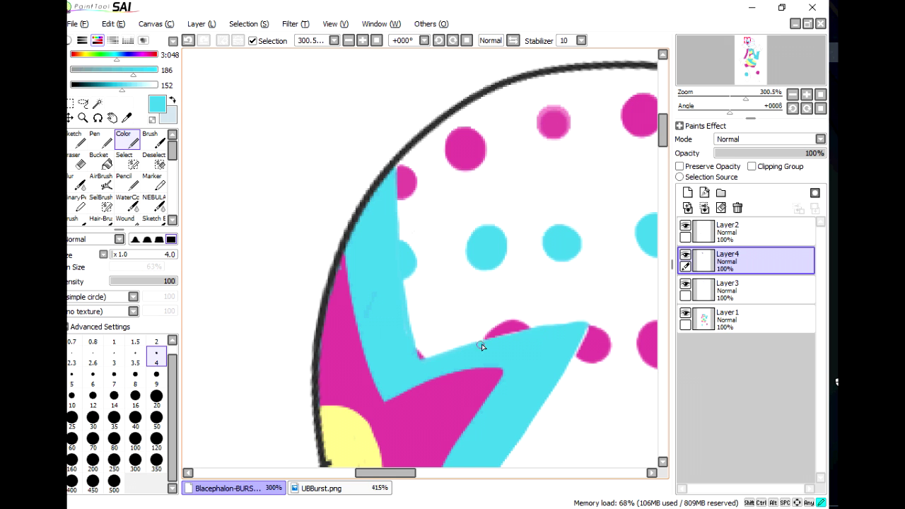
Copy the head's star onto a new layer above Layer4 and start transforming it
left_click(726, 74)
scroll(726, 75, "down", 5)
left_click(70, 117)
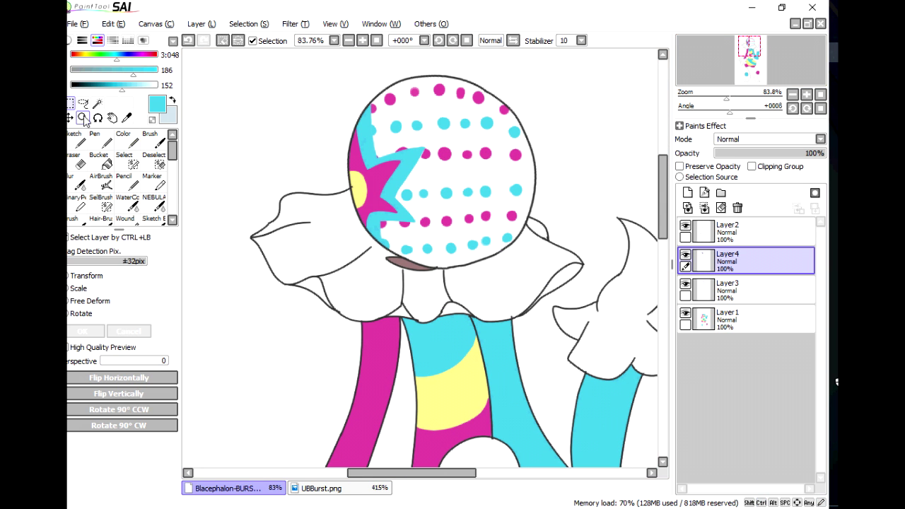
left_click(93, 164)
key("ctrl+shift+n")
key("ctrl+t")
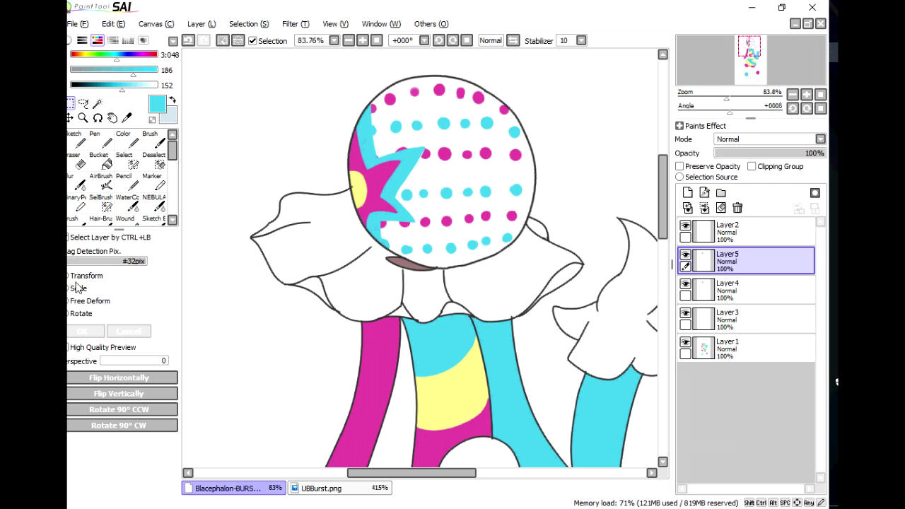
Flip the copied star horizontally, rotate it to fit the head's opposite edge, and merge it into Layer4
left_click_drag(406, 176, 381, 164)
left_click_drag(459, 191, 566, 245)
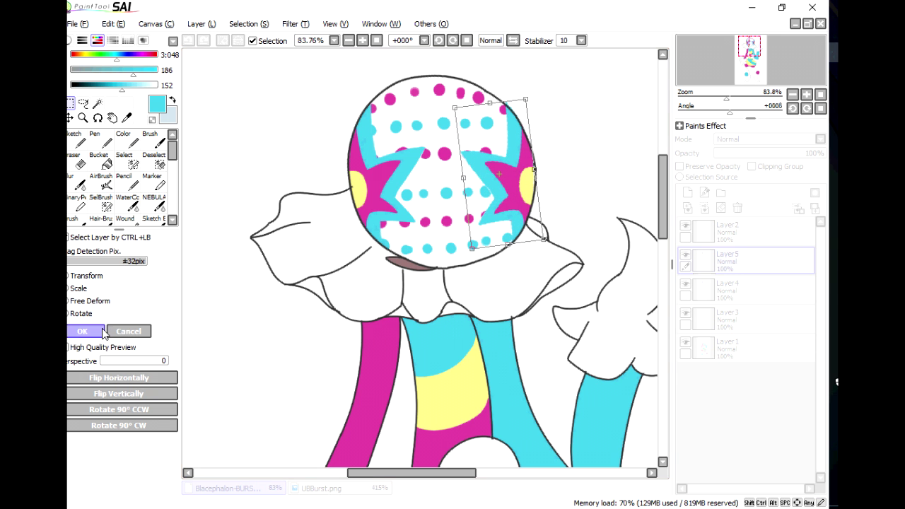
key("Return")
scroll(717, 85, "down", 2)
scroll(717, 84, "down", 1)
left_click_drag(717, 85, 718, 91)
left_click(704, 208)
left_click_drag(711, 48, 711, 41)
key("ctrl+z")
Set up a clipped layer above Layer1 in Shade mode and choose a muted blue with saturation 112 and luminance 174
left_click(751, 166)
left_click(819, 139)
left_click(772, 200)
left_click(109, 70)
left_click(110, 85)
Outline shadows along the magenta sleeve and the shorts' lower hem with the Pen and fill them on the Shade layer
left_click(94, 140)
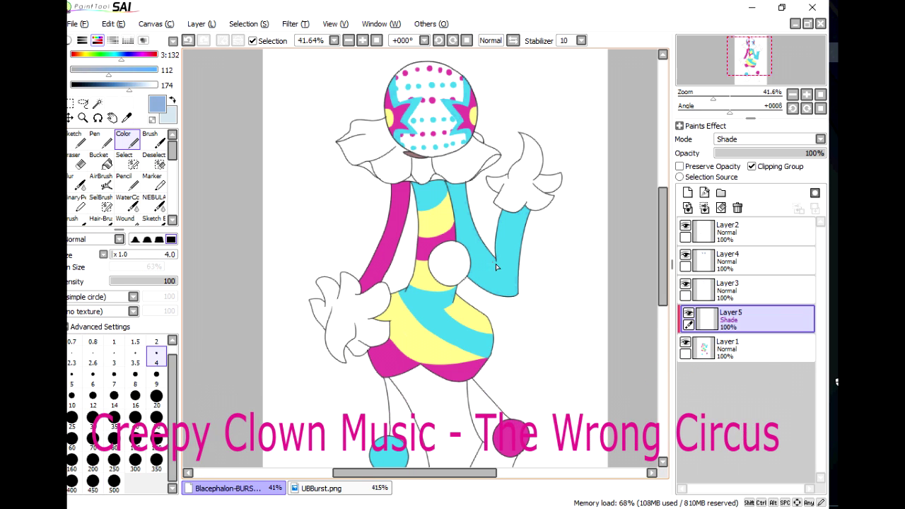
left_click_drag(403, 182, 398, 232)
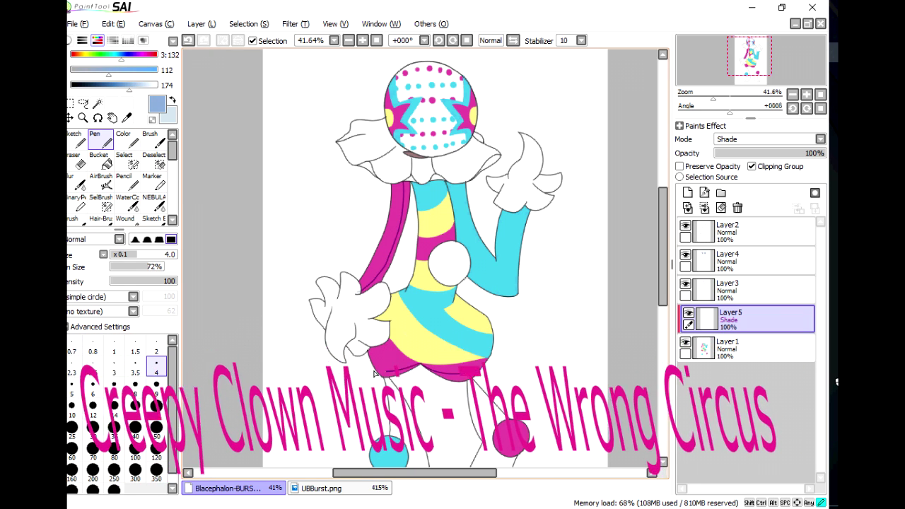
left_click(98, 156)
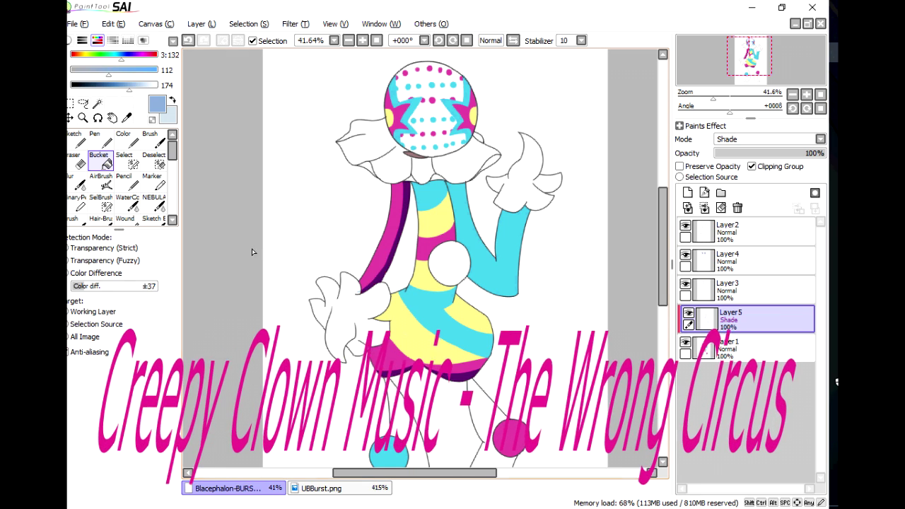
key("e")
scroll(332, 291, "up", 5)
key("e")
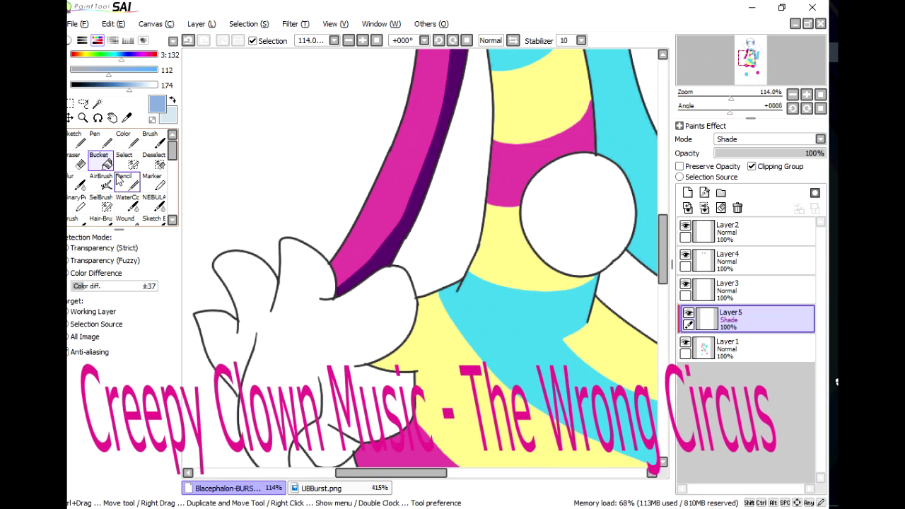
Draw the collar's shadow line across the torso with the Pen and fill it together with the ruffle's undersides
key("n")
mouse_move(730, 98)
left_mouse_down()
mouse_move(715, 100)
mouse_move(730, 100)
left_mouse_up()
key("g")
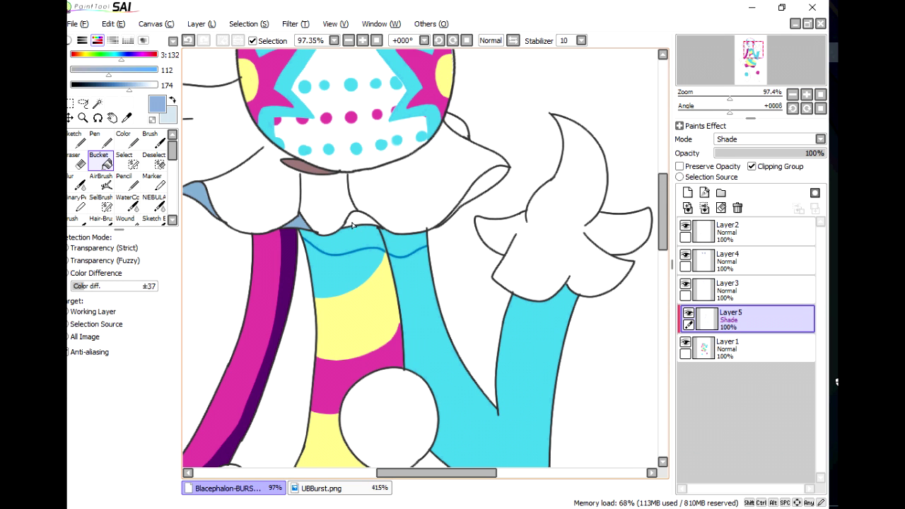
left_click(481, 188)
left_click(339, 239)
left_click(404, 240)
Outline a shadow along the raised cyan arm's sleeve with the Pen and fill it
key("n")
left_click_drag(399, 258, 504, 436)
left_click_drag(419, 330, 426, 344)
key("g")
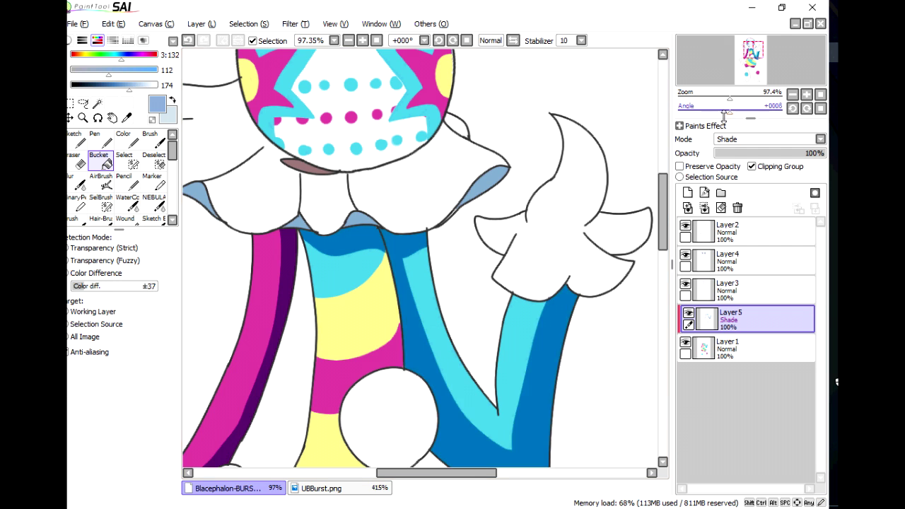
Outline a shadow along the inner side of the leg with the cyan ball and fill it down to the foot
left_click_drag(729, 100, 720, 99)
key("n")
left_click_drag(338, 190, 384, 334)
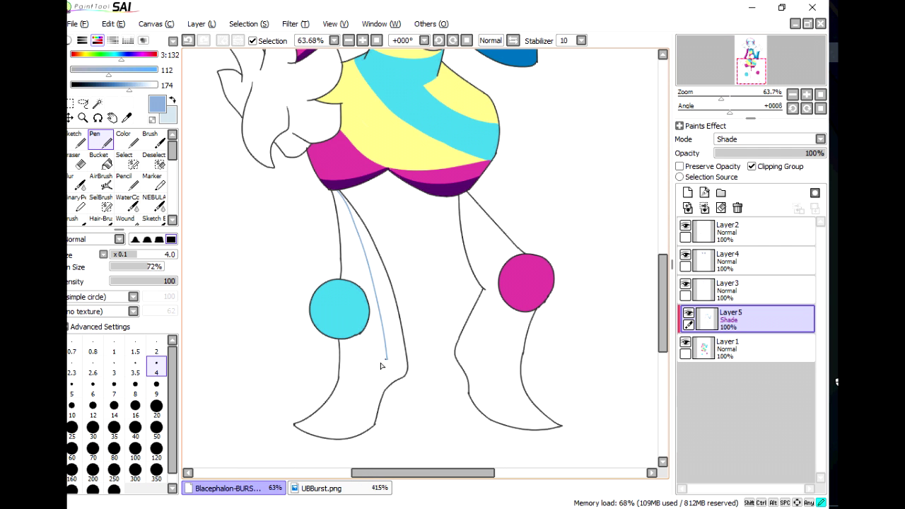
key("g")
left_click(364, 407)
key("b")
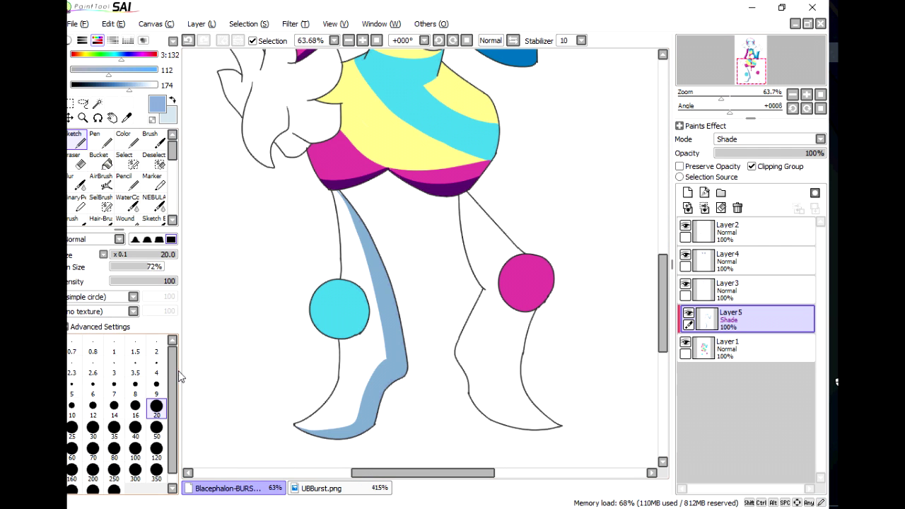
Outline a shadow along the inner side of the leg with the magenta ball and fill it
key("n")
left_click_drag(463, 196, 480, 248)
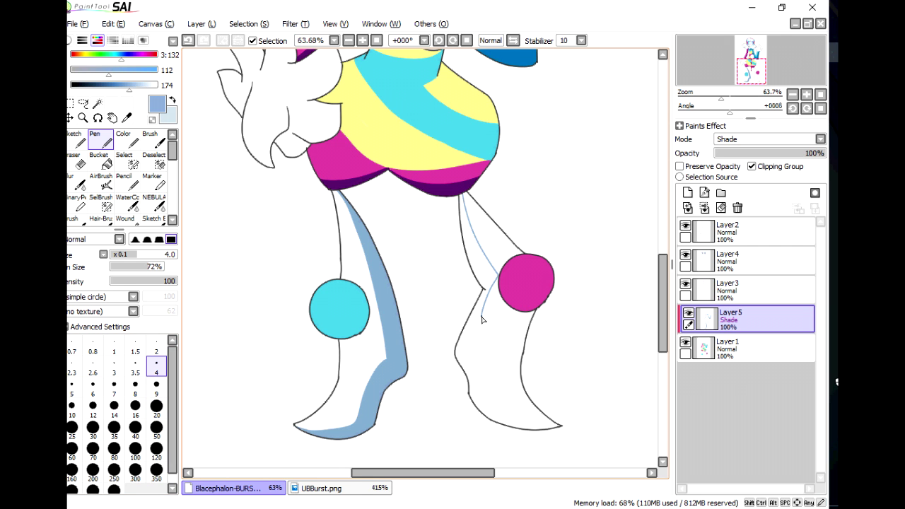
key("g")
left_click(503, 419)
Draw curved shadow lines across the cyan and magenta knee balls with the Pen and fill their shaded parts
key("n")
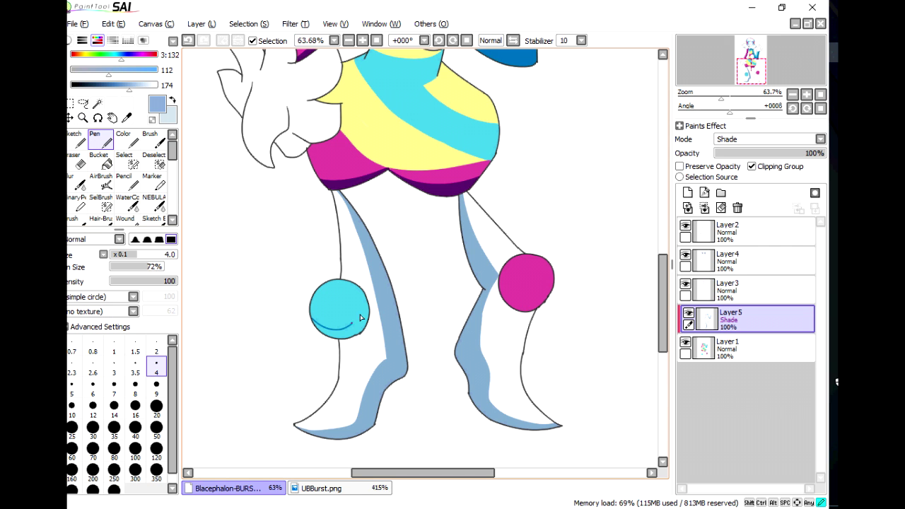
key("g")
left_click(350, 328)
key("n")
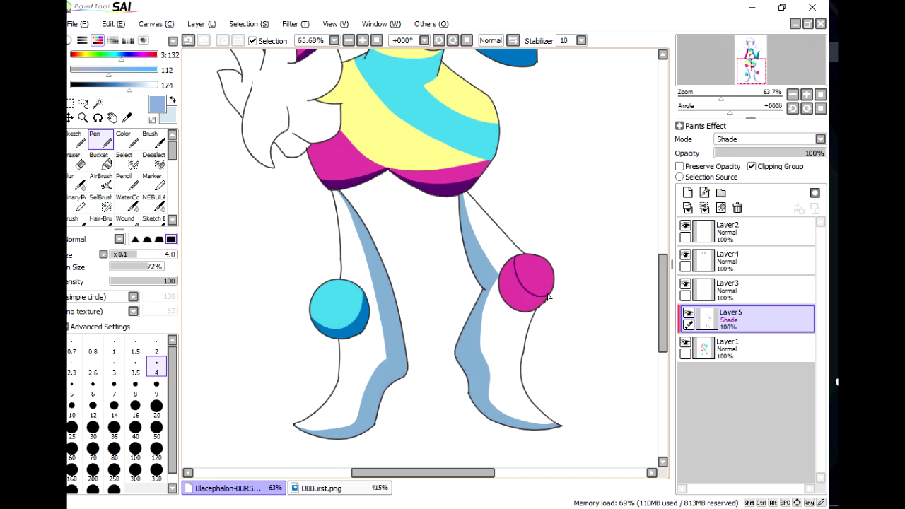
left_click_drag(516, 258, 554, 303)
key("g")
left_click(507, 291)
Paint the thin strip of the collar's underside beside the raised arm in muted blue with the Sketch brush at size 4
scroll(424, 254, "down", 3)
scroll(424, 141, "up", 5)
scroll(424, 255, "up", 4)
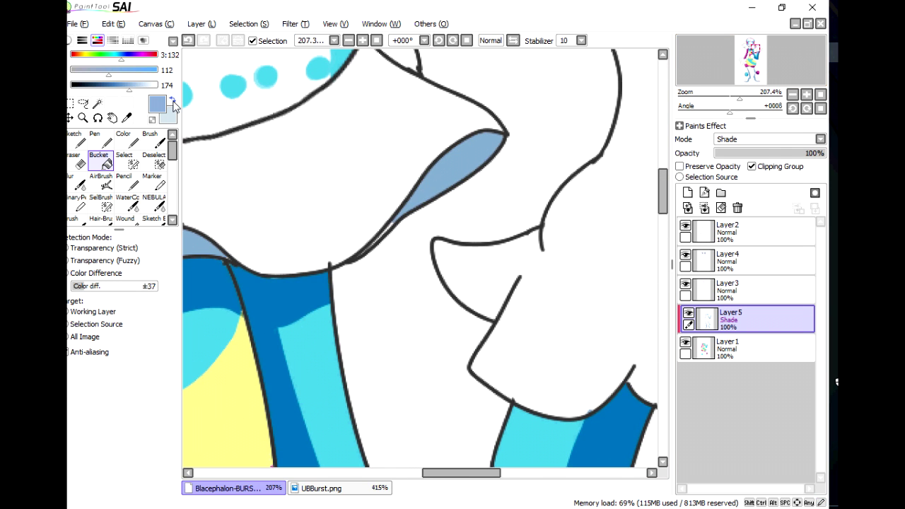
key("n")
key("Page_Down")
key("Page_Up")
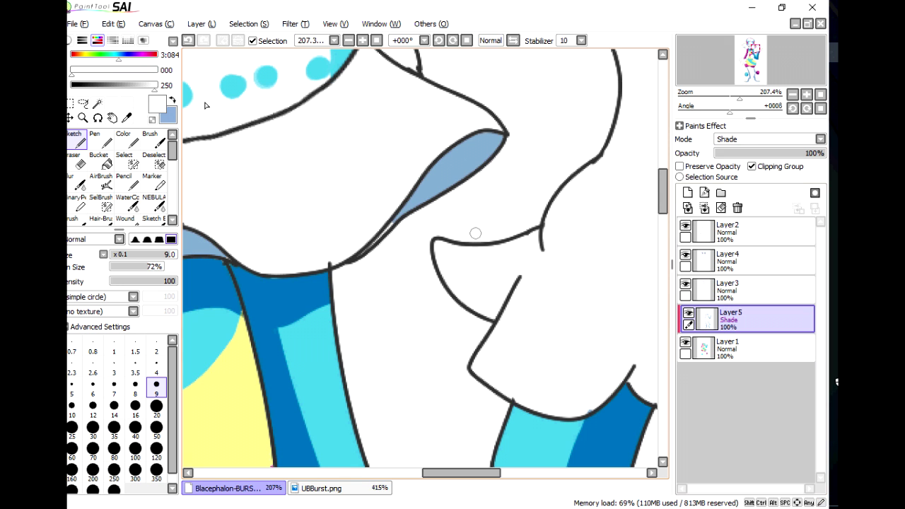
key("x")
key("bracketleft")
key("bracketleft")
key("bracketleft")
key("bracketleft")
key("bracketleft")
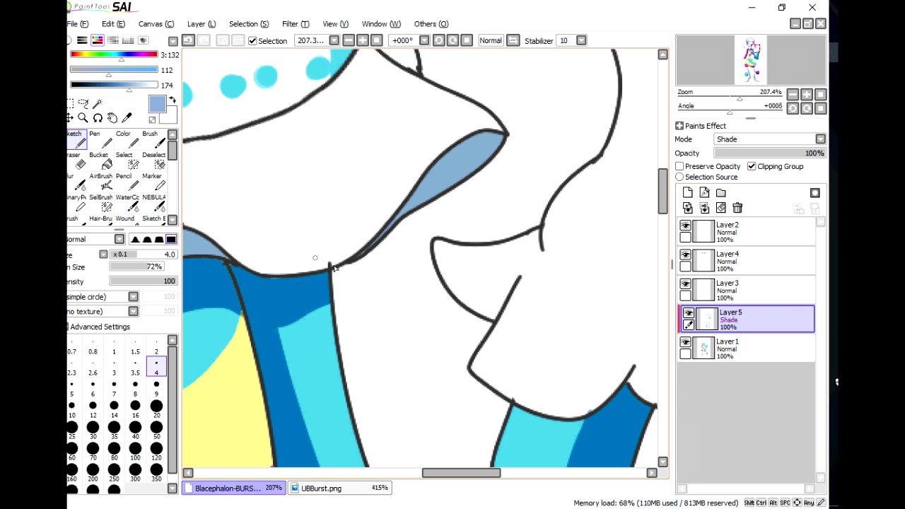
Touch up the base colours beneath the collar on Layer1 with sampled cyan and white
left_click(330, 360, "alt")
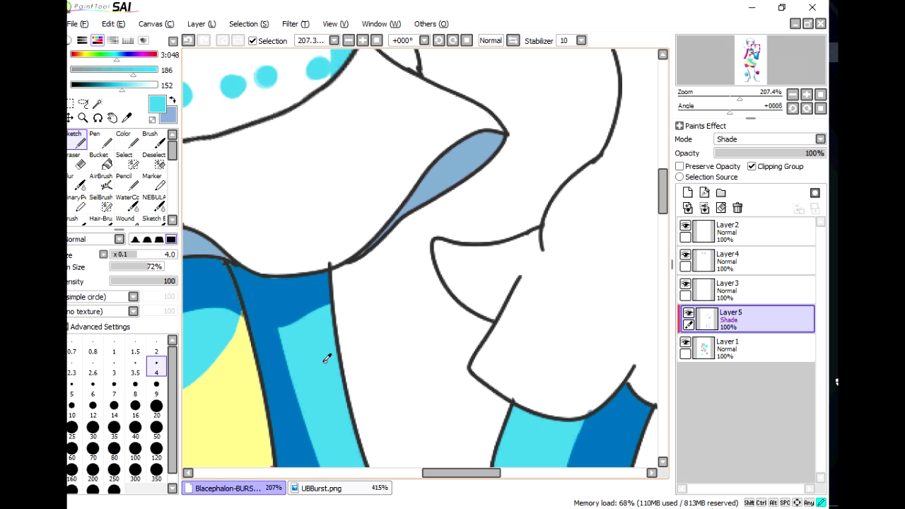
key("Page_Down")
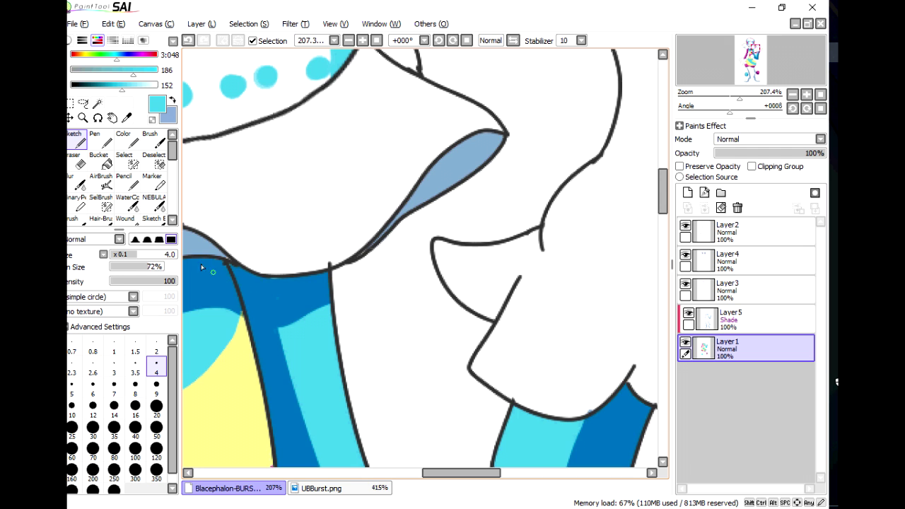
scroll(424, 212, "left", 3)
left_click(497, 175, "alt")
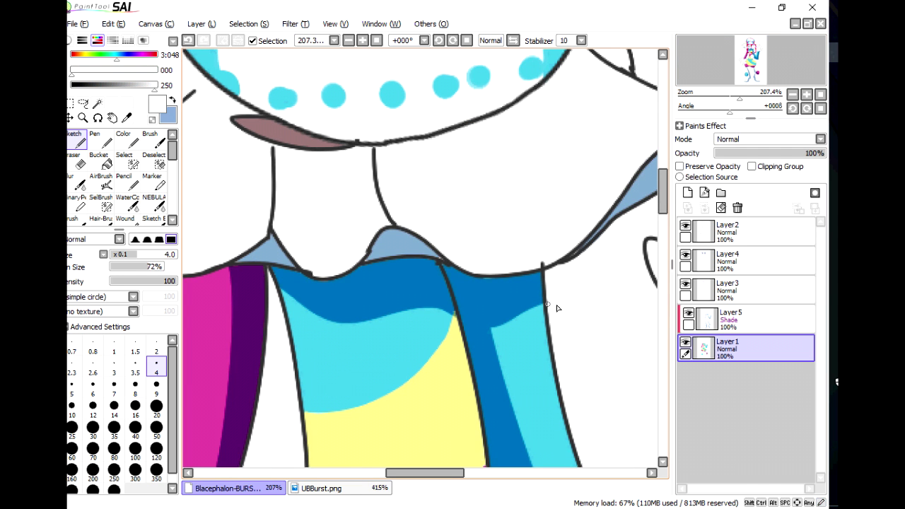
Paint a muted blue shadow on the collar around the head on Layer5 with the Color brush at size 20
scroll(493, 266, "down", 4)
scroll(279, 151, "up", 1)
key("x")
key("Page_Up")
key("c")
mouse_move(291, 147)
left_mouse_down()
mouse_move(332, 200)
mouse_move(442, 204)
mouse_move(499, 177)
left_mouse_up()
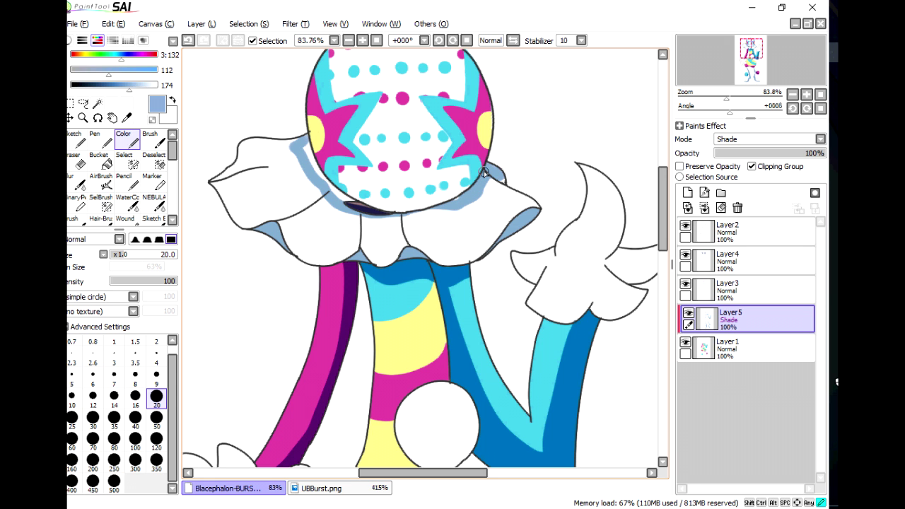
Shade the raised hand's fingers with the Color and Sketch brushes at size 9, cleaning the edges with the Eraser
scroll(311, 145, "down", 3)
scroll(459, 268, "up", 4)
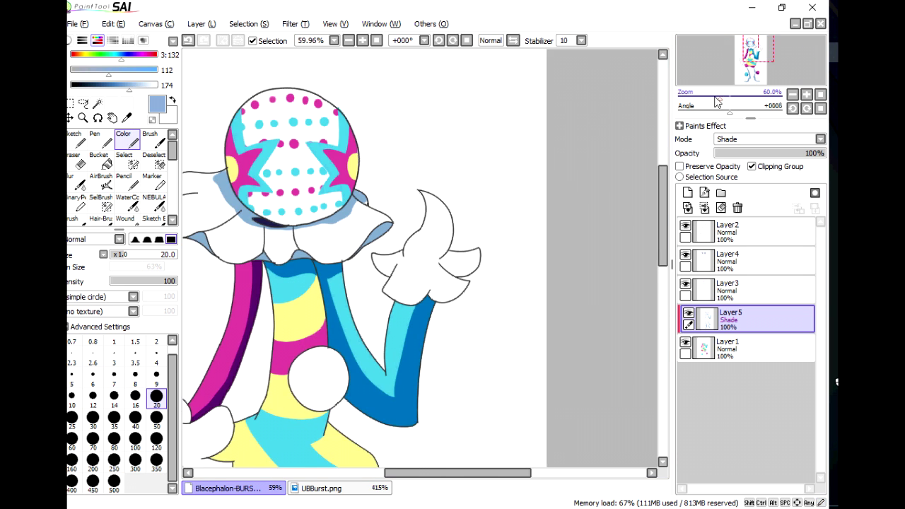
mouse_move(452, 253)
left_mouse_down()
mouse_move(471, 208)
mouse_move(521, 262)
mouse_move(600, 256)
mouse_move(480, 196)
left_mouse_up()
left_click(161, 373)
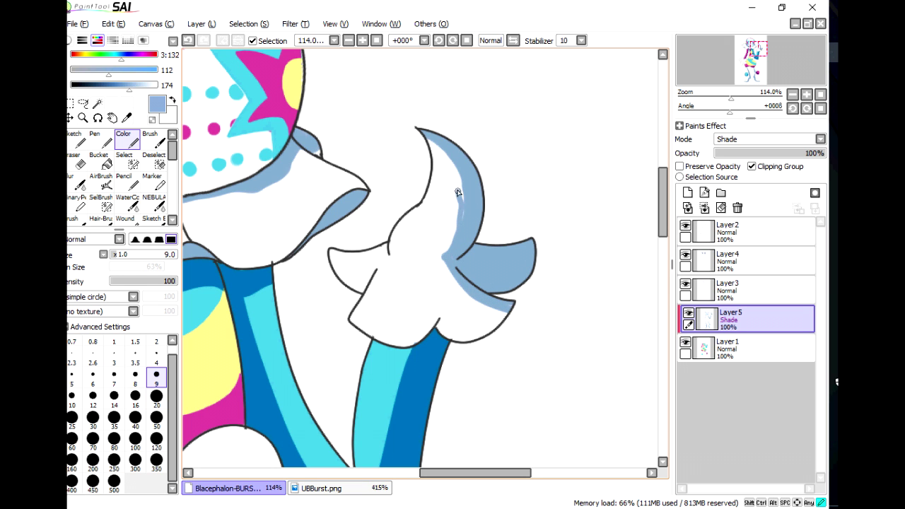
left_click(76, 139)
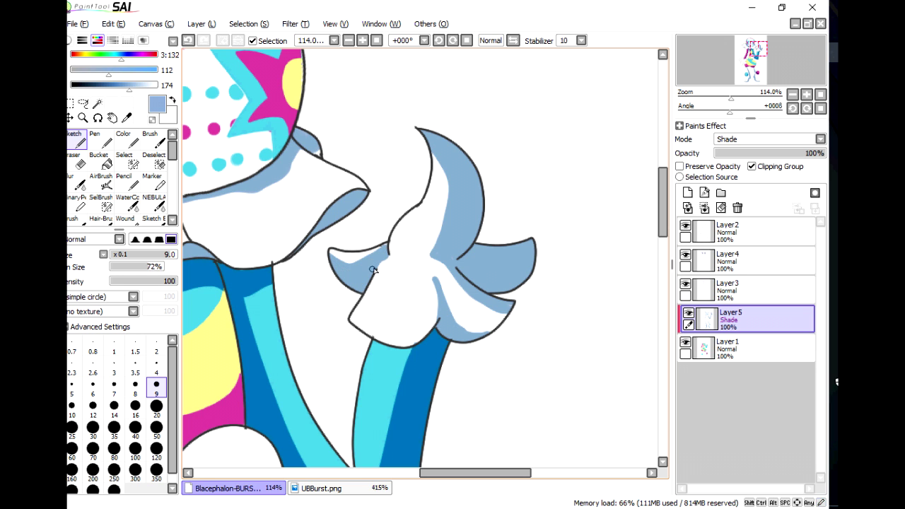
key("e")
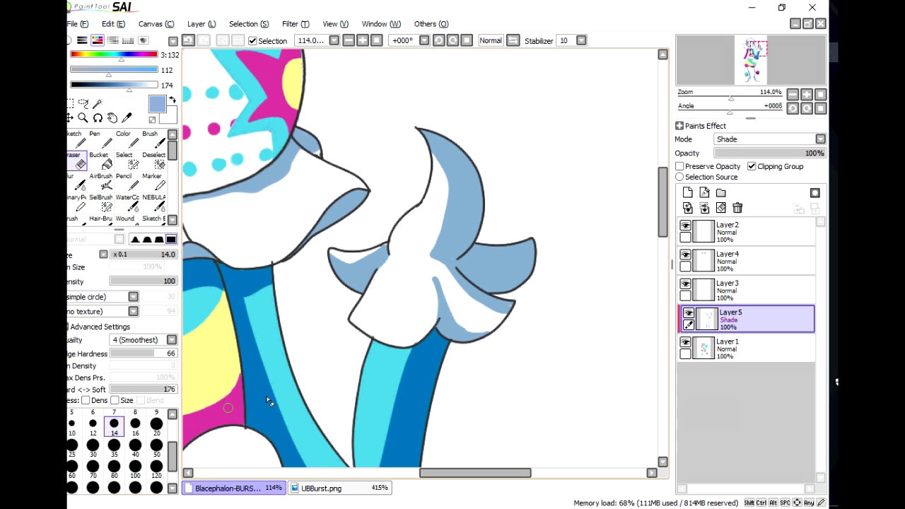
left_click_drag(425, 149, 435, 215)
key("e")
Outline shadows along both sides of the shorts with the Sketch brush at size 4, undoing the first stroke
mouse_move(730, 98)
left_mouse_down()
mouse_move(717, 98)
mouse_move(729, 97)
left_mouse_up()
mouse_move(449, 246)
left_mouse_down()
mouse_move(535, 304)
mouse_move(495, 277)
mouse_move(536, 366)
left_mouse_up()
key("ctrl+z")
key("bracketleft")
key("bracketleft")
key("bracketleft")
key("bracketleft")
key("bracketleft")
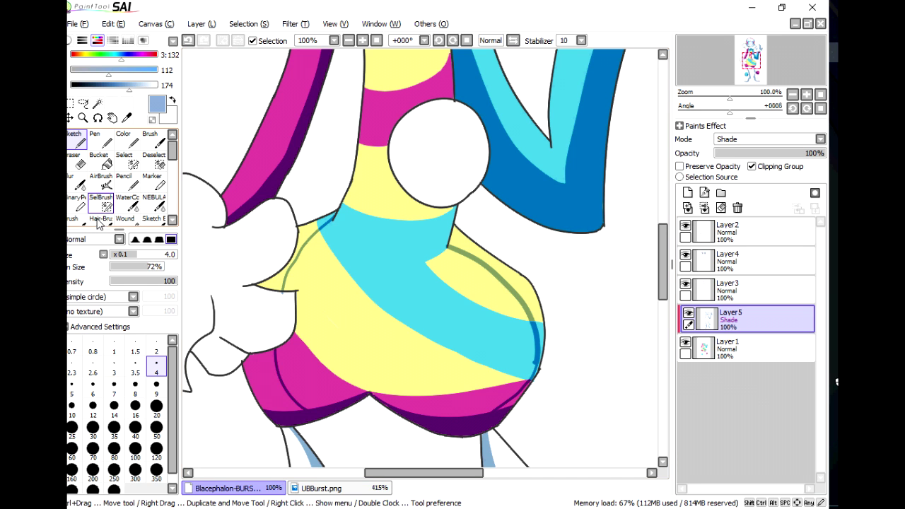
Fill the outlined side shadows on the yellow, cyan and magenta areas of the shorts
left_click(99, 159)
left_click(264, 376)
left_click(283, 277)
left_click(332, 216)
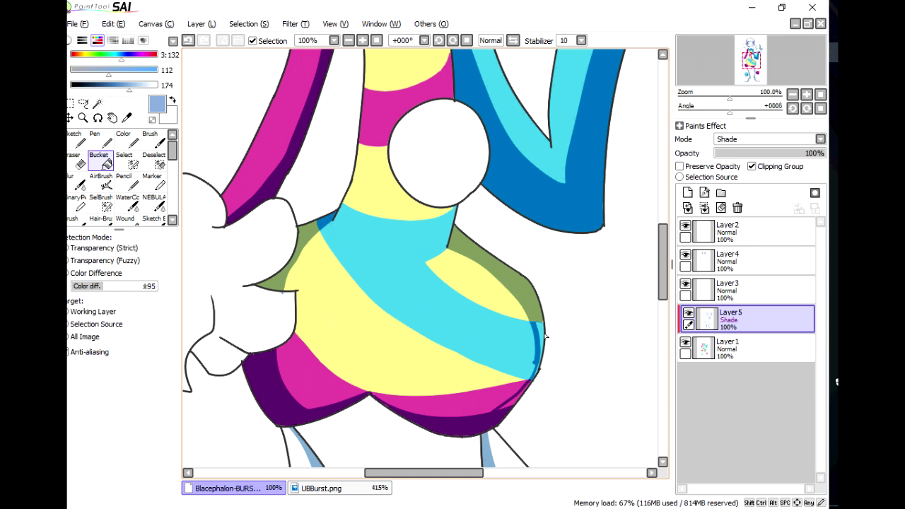
left_click(76, 138)
left_click(99, 159)
mouse_move(729, 97)
left_mouse_down()
mouse_move(706, 98)
mouse_move(730, 98)
left_mouse_up()
Outline shadows on the fingers and cuff of the lowered hand with the Sketch brush at size 4
key("b")
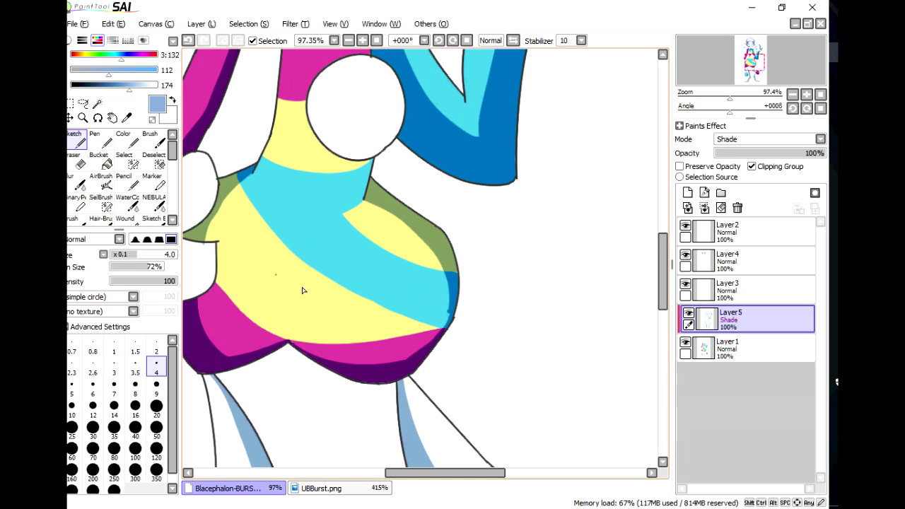
scroll(535, 243, "down", 3)
scroll(442, 282, "up", 4)
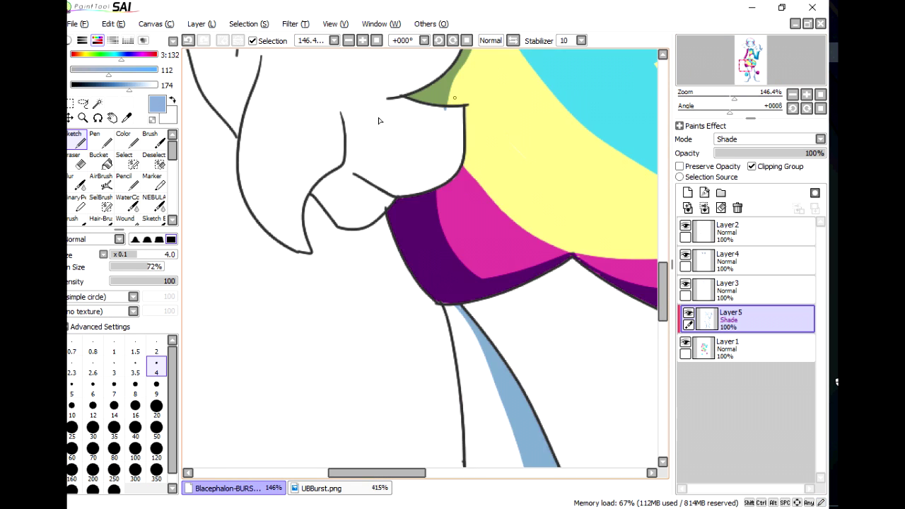
scroll(442, 282, "down", 1)
left_click_drag(367, 357, 404, 409)
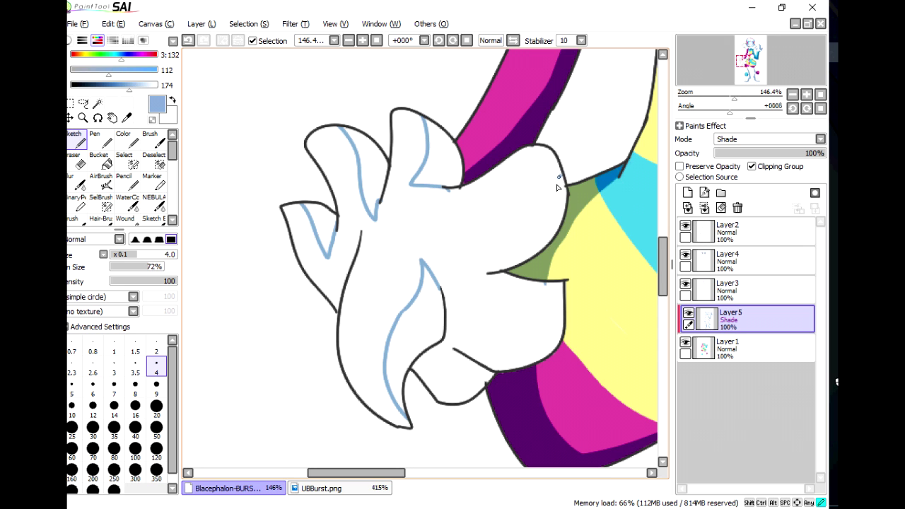
mouse_move(563, 179)
left_mouse_down()
mouse_move(470, 241)
mouse_move(495, 272)
left_mouse_up()
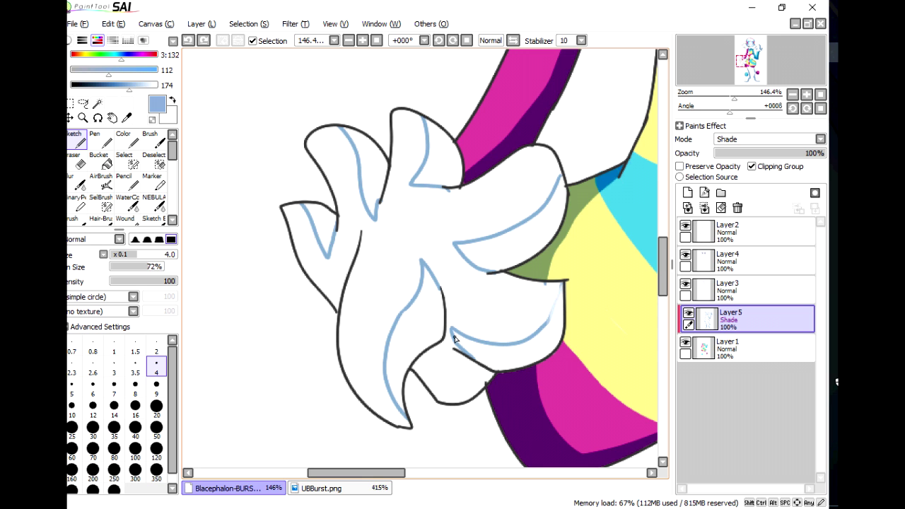
left_click_drag(443, 378, 442, 401)
Fill the shadows on the lowered hand's upper fingers and on both lobes of its cuff
left_click(99, 159)
left_click(318, 226)
left_click(368, 168)
left_click(434, 152)
left_click(527, 247)
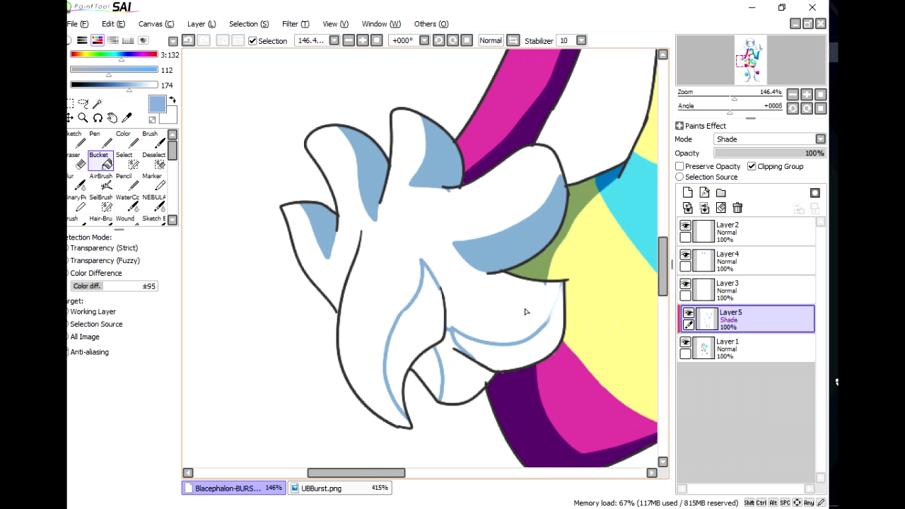
left_click(544, 342)
Paint the missing white base on Layer1 beneath the shadow of the lowered hand's lower cuff lobe
scroll(579, 301, "up", 4)
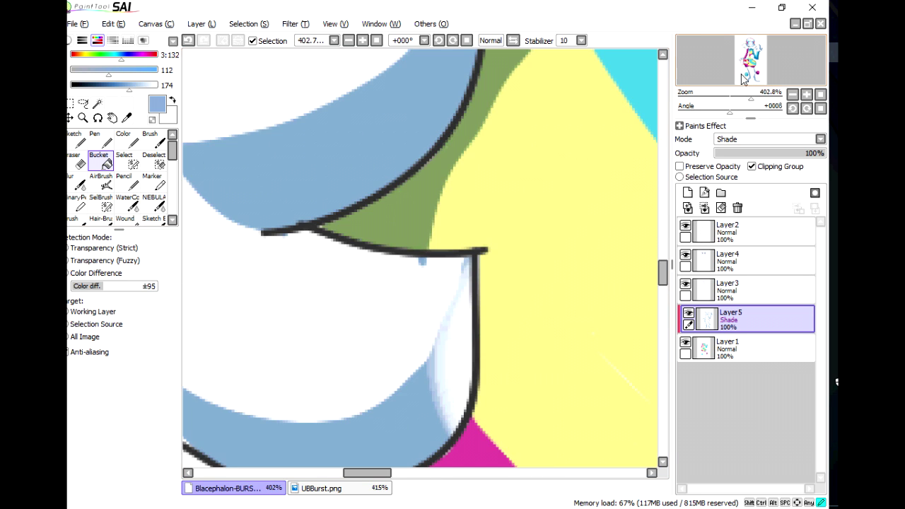
left_click(79, 161)
key("x")
key("b")
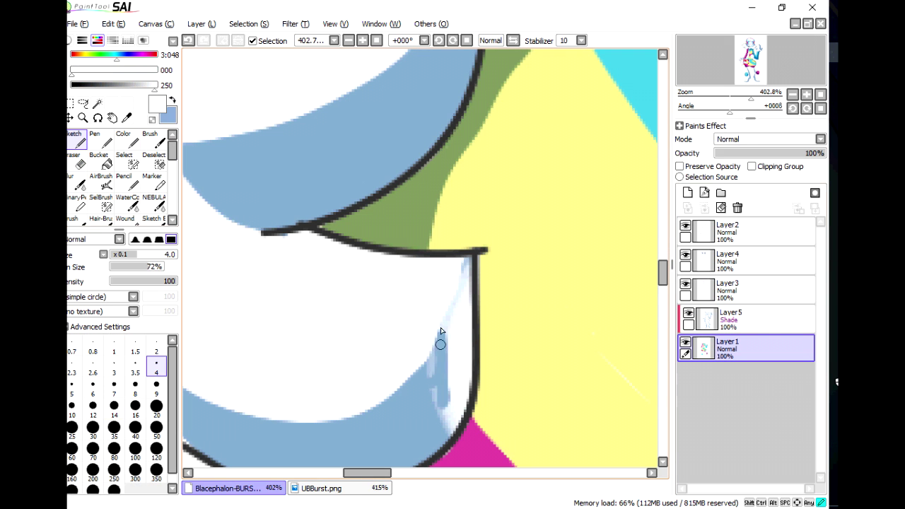
left_click(104, 161)
left_click(440, 347)
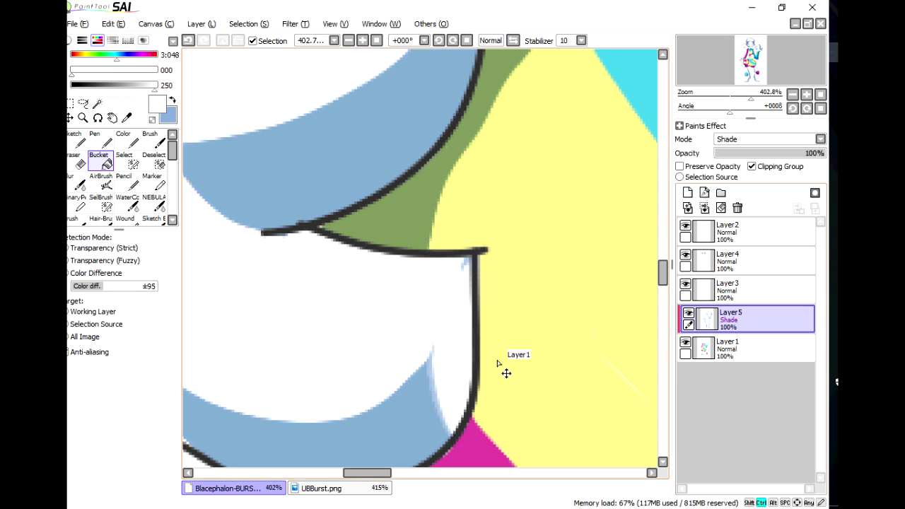
left_click(76, 140)
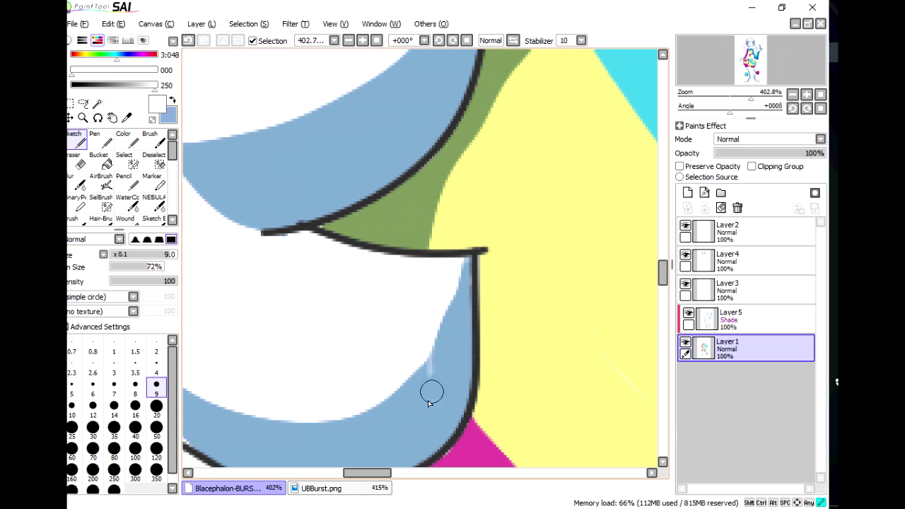
scroll(428, 296, "down", 5)
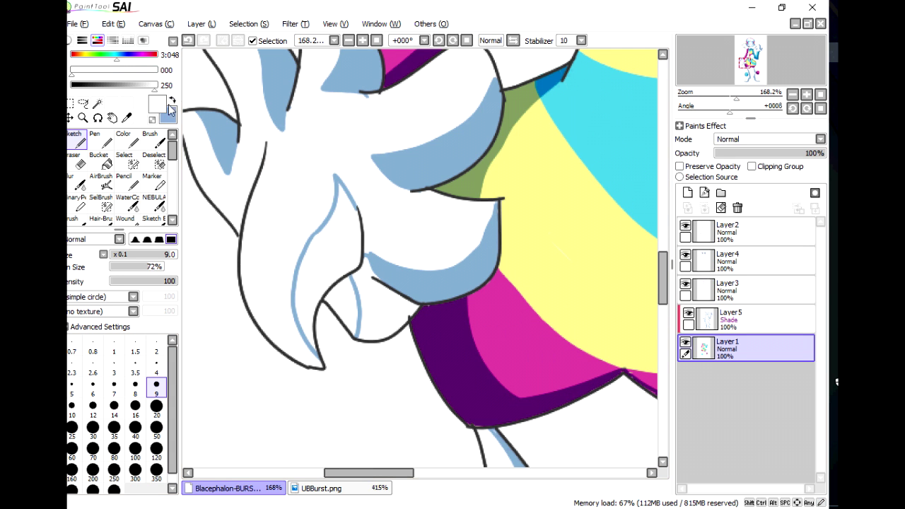
Fill the remaining finger shadows of the lowered hand on Layer5 with muted blue and touch up the cuff shadow
key("x")
key("b")
left_click(735, 318)
left_click(347, 311)
left_click(304, 249)
key("n")
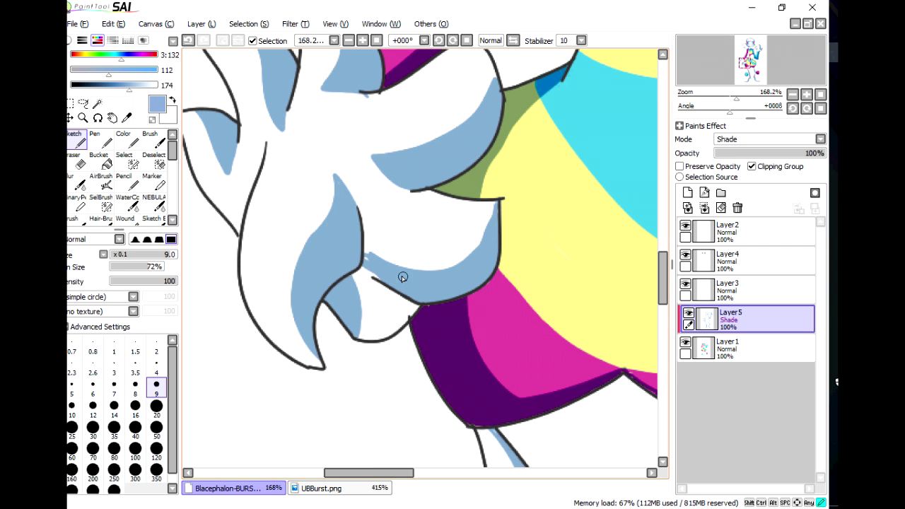
Add a new layer clipped to Layer3 and choose a pale blue with saturation 86 and luminance 202
left_click_drag(736, 98, 707, 97)
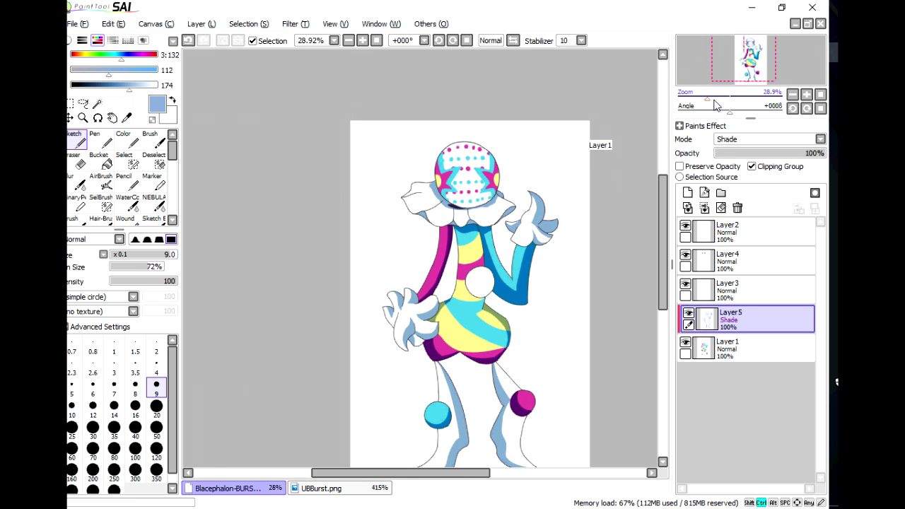
left_click(710, 97)
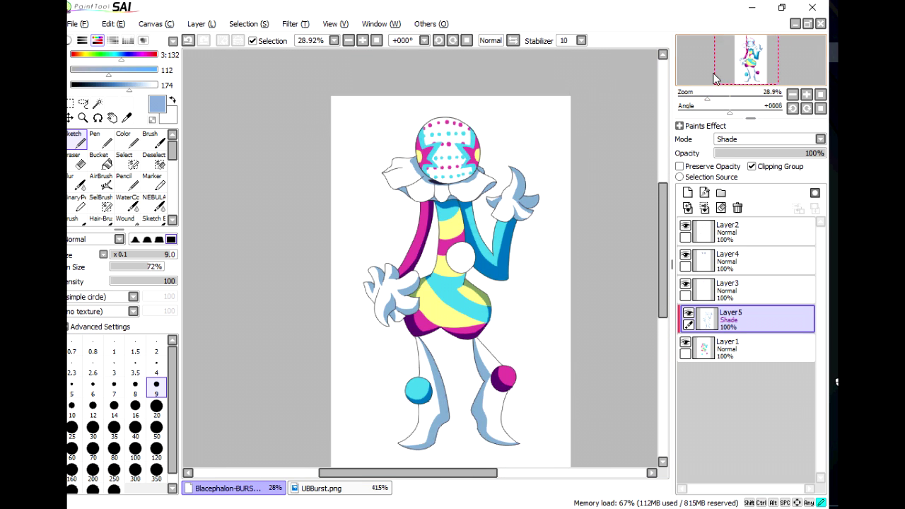
left_click_drag(716, 97, 713, 98)
left_click(684, 281)
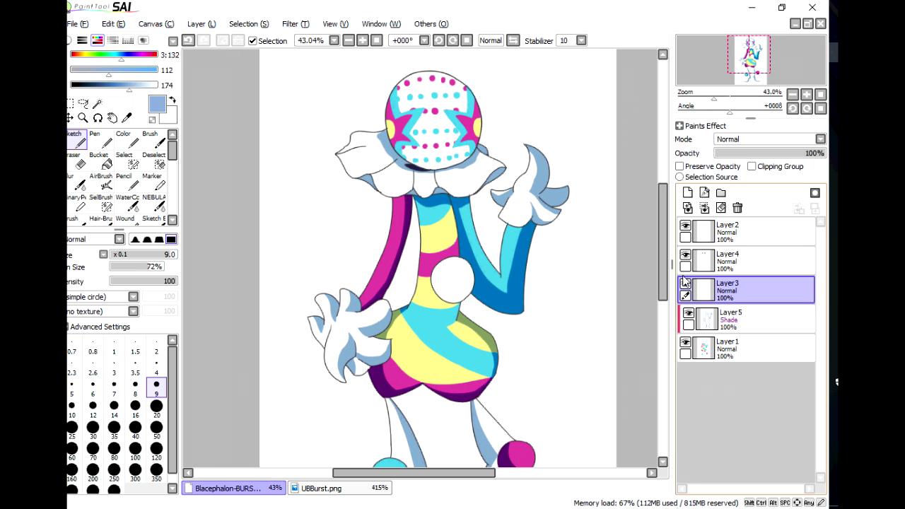
left_click(688, 192)
left_click(751, 166)
key("x")
left_click(141, 86)
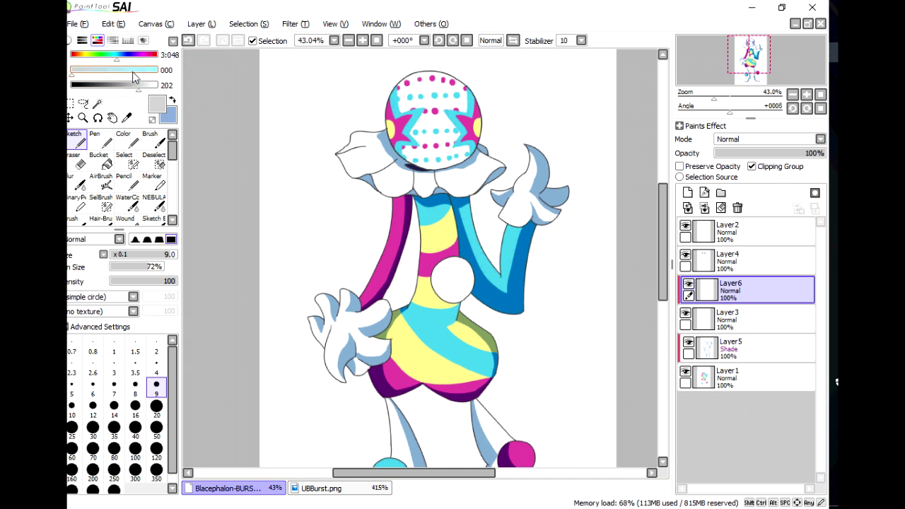
left_click(100, 70)
Shade the white ball on the torso with the Color brush at size 20 and set Layer6 to Shade mode
left_click(123, 138)
mouse_move(452, 286)
left_mouse_down()
mouse_move(434, 301)
mouse_move(455, 309)
left_mouse_up()
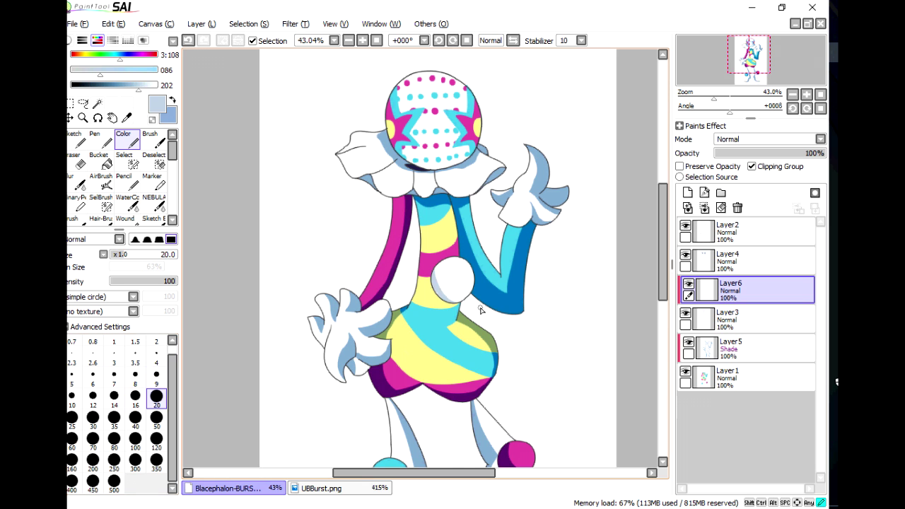
left_click(769, 139)
left_click(763, 198)
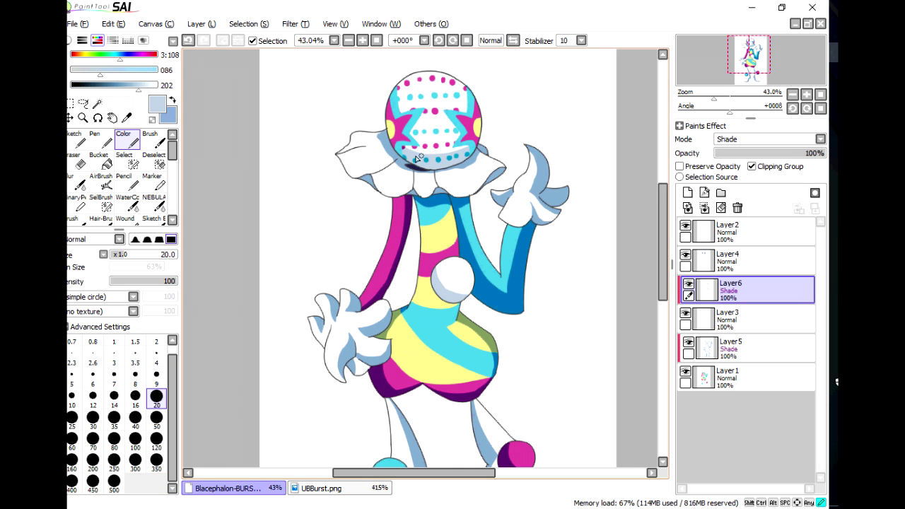
Add a layer clipped to Layer4 in Shade mode and shade the lower part of the head's coloured markings
key("ctrl")
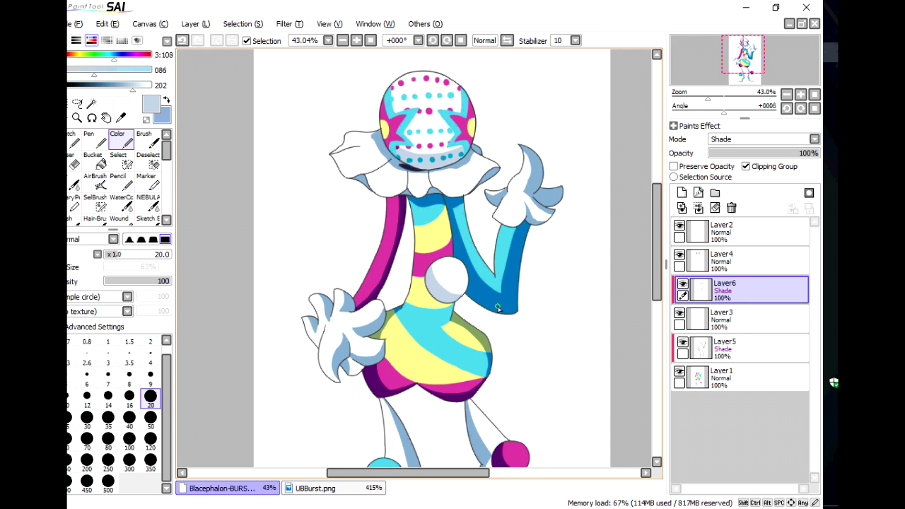
left_click(681, 193)
left_click(769, 139)
left_click(763, 198)
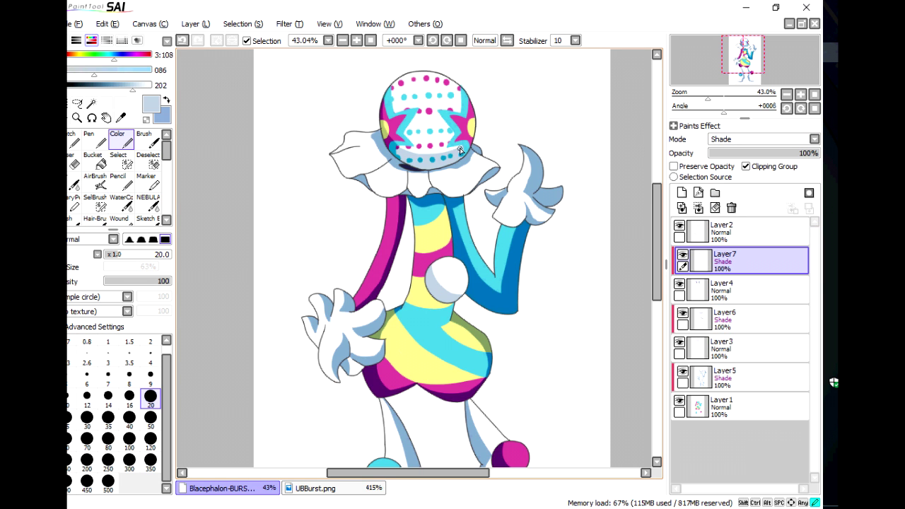
Add a clipped layer directly above Layer5 and set its mode to Luminosity
left_click_drag(708, 99, 705, 98)
left_click(735, 376)
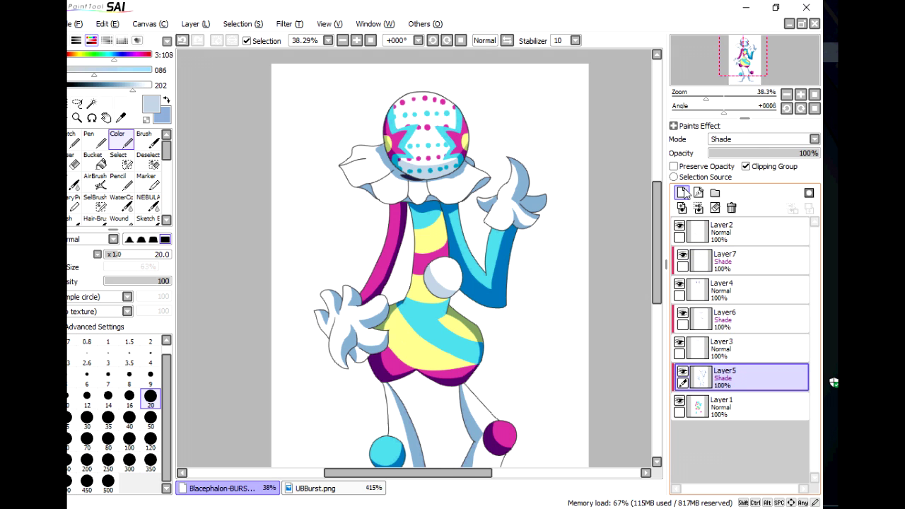
left_click(681, 192)
left_click(748, 144)
left_click(724, 194)
Choose a purple with saturation 86 and luminance 114 and set the Color brush to size 50
left_click(129, 54)
left_click(109, 69)
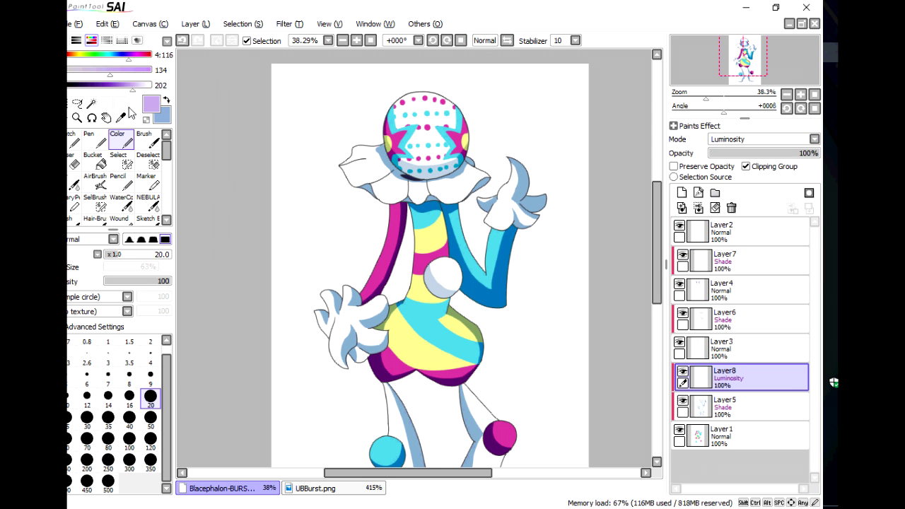
left_click(95, 69)
left_click(104, 84)
left_click(150, 417)
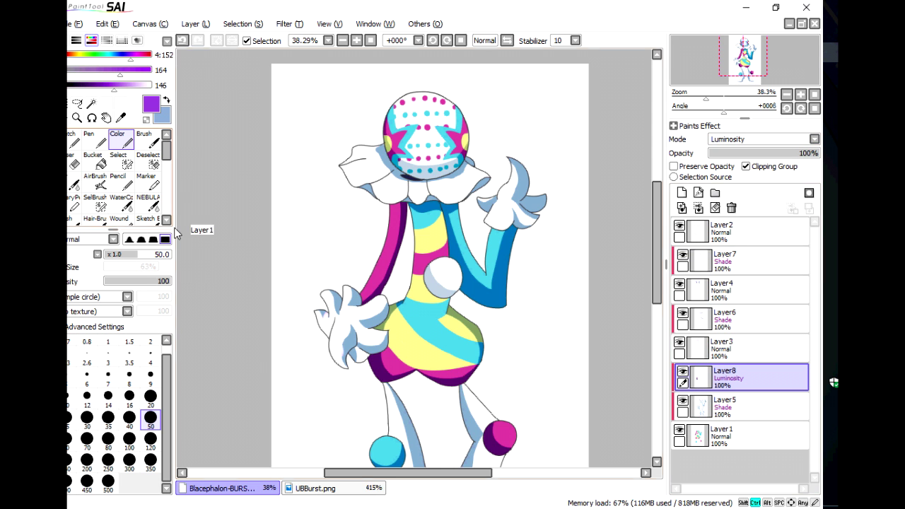
left_click_drag(361, 289, 394, 212)
left_click_drag(456, 208, 495, 290)
left_click_drag(495, 230, 501, 282)
left_click_drag(503, 424, 513, 440)
scroll(430, 347, "down", 3)
key("ctrl+z")
key("ctrl+z")
key("ctrl+z")
key("ctrl+z")
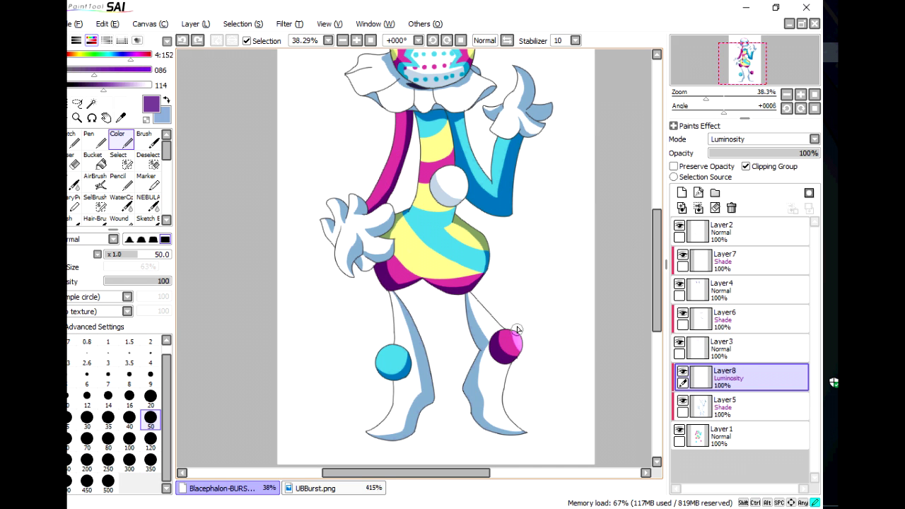
Highlight both knee balls and the magenta sleeve on Layer8 at size 20 and soften them with the Blur brush at size 40
left_click(150, 397)
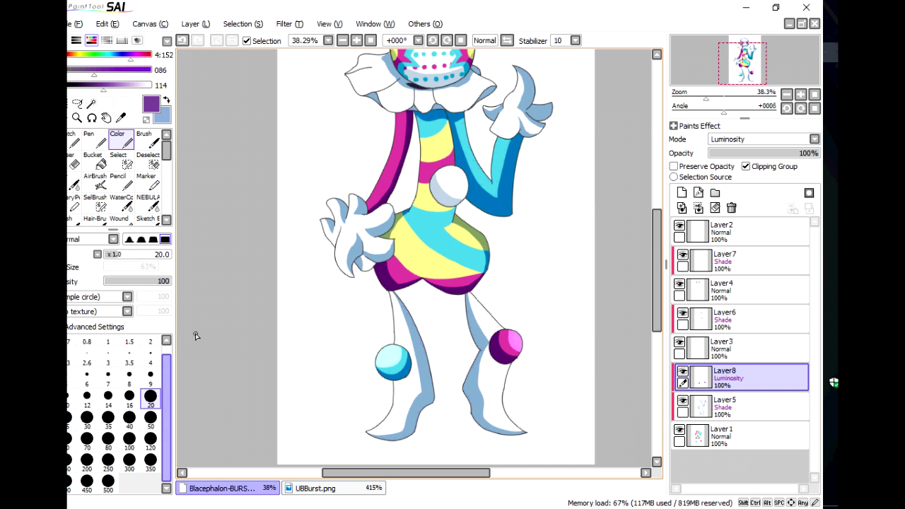
key("b")
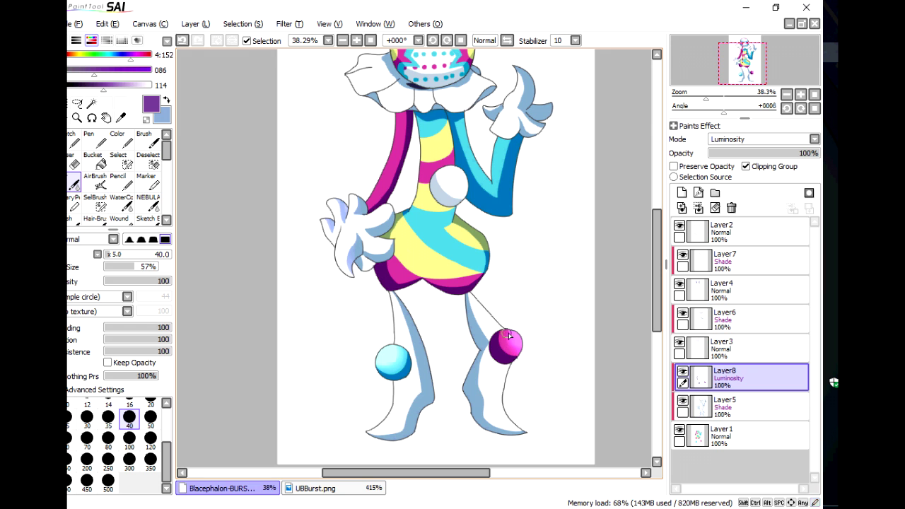
left_click(119, 141)
scroll(396, 177, "up", 5)
left_click_drag(350, 357, 407, 242)
left_click_drag(419, 147, 392, 293)
key("b")
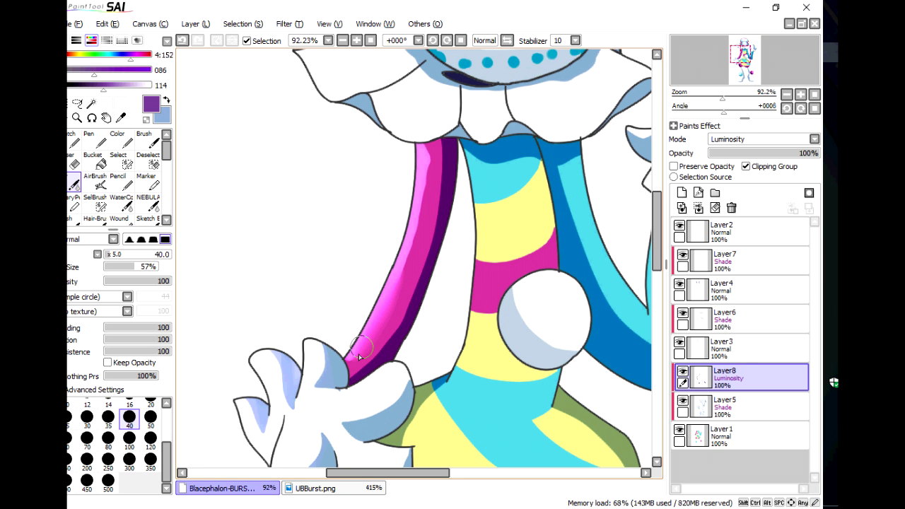
Highlight the cyan sleeve of the raised arm on Layer8 and soften it with the Blur brush at size 40
scroll(495, 162, "down", 1)
scroll(636, 135, "down", 5)
scroll(706, 63, "down", 3)
scroll(706, 62, "up", 2)
key("c")
key("b")
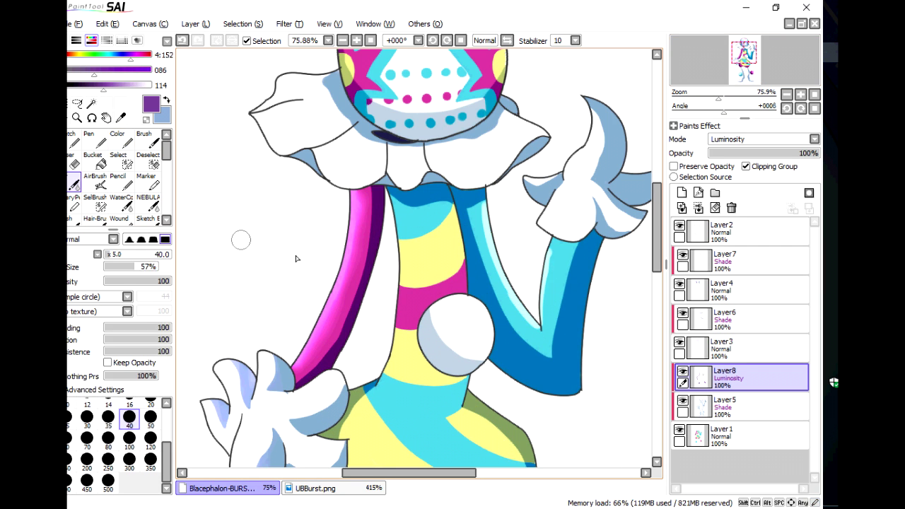
Paint large round highlights on the striped torso and hips at size 120 and soften them with the Blur brush at size 100
key("c")
scroll(452, 297, "down", 3)
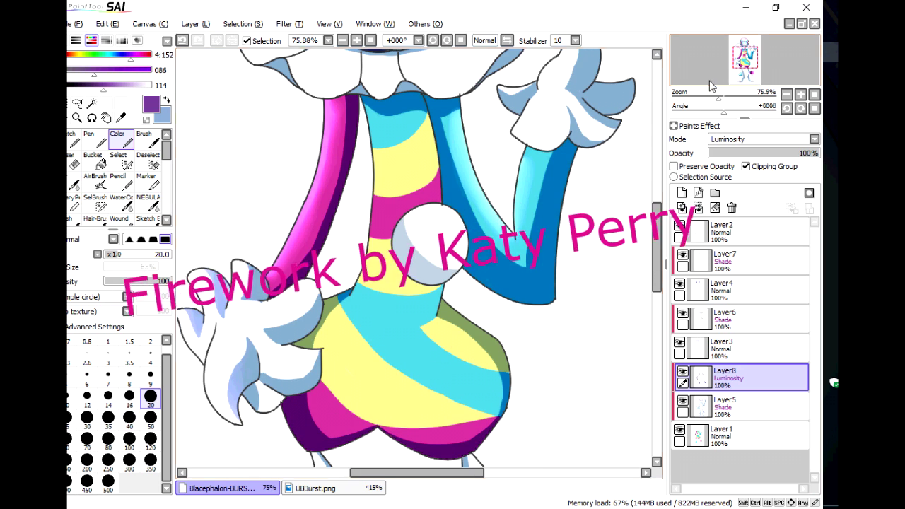
left_click_drag(350, 351, 396, 382)
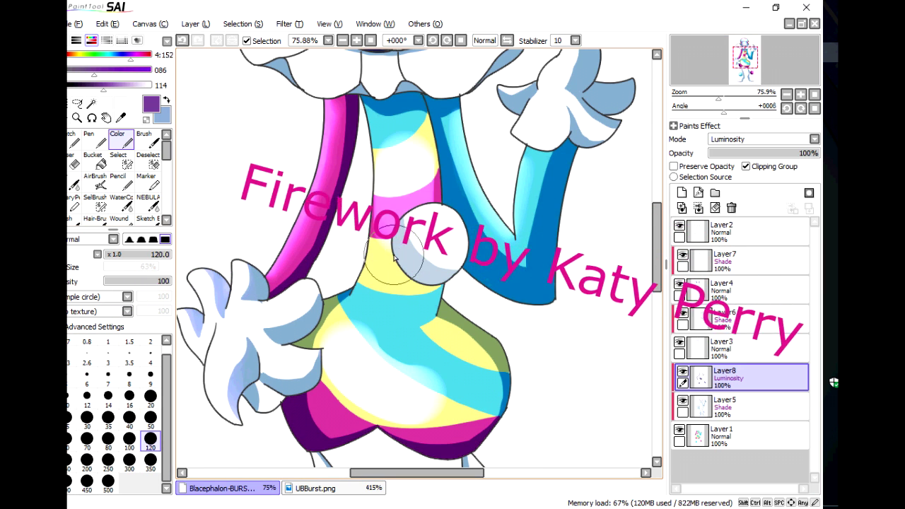
left_click(75, 183)
key("c")
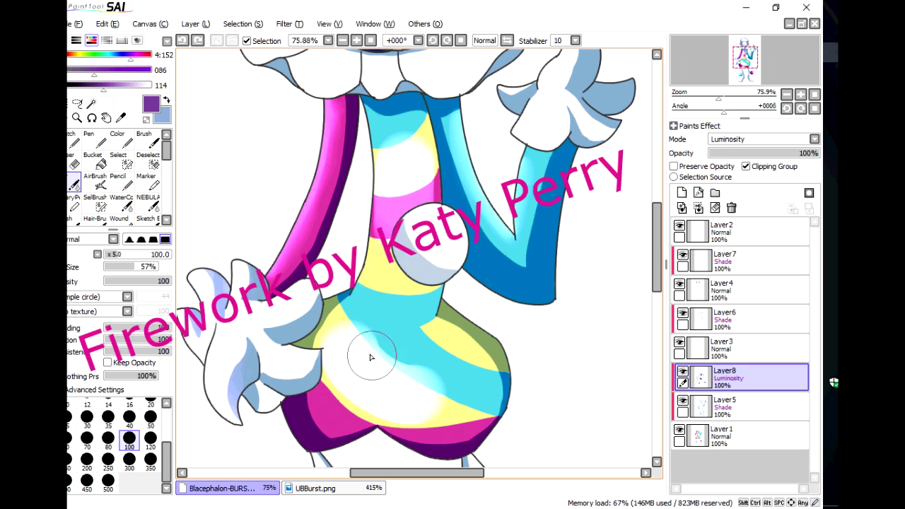
mouse_move(394, 373)
left_mouse_down()
mouse_move(286, 283)
mouse_move(383, 358)
left_mouse_up()
key("b")
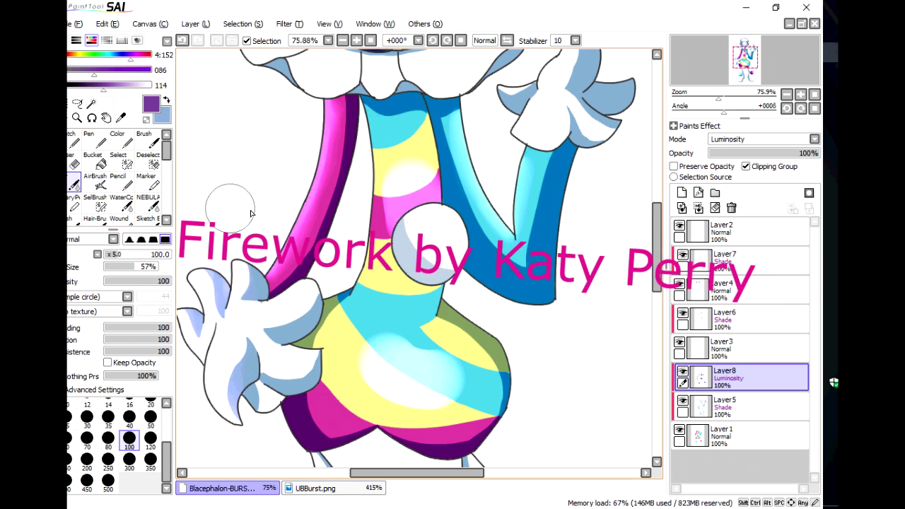
Move Layer8 beneath Layer5 and blend the torso and hip highlights further with the Blur brush
left_click_drag(735, 378, 739, 417)
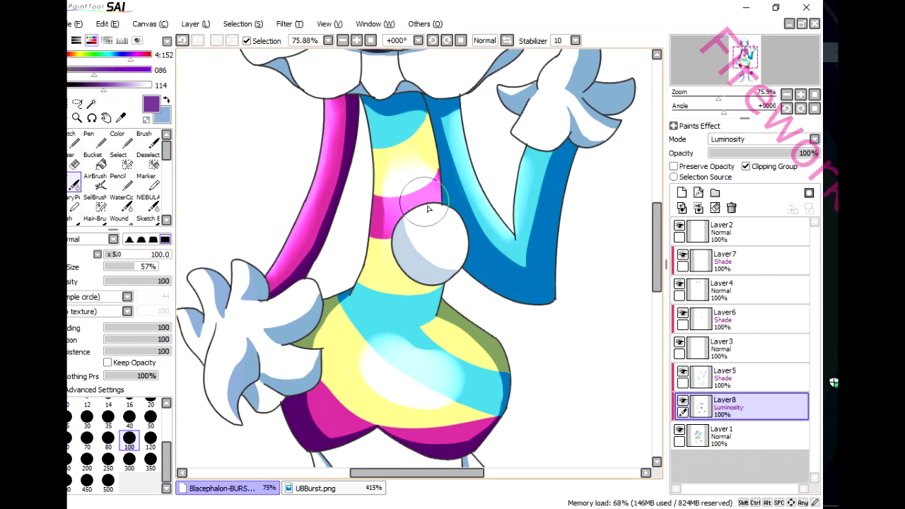
mouse_move(385, 350)
left_mouse_down()
mouse_move(345, 384)
mouse_move(379, 370)
mouse_move(364, 364)
left_mouse_up()
mouse_move(718, 98)
left_mouse_down()
mouse_move(703, 97)
mouse_move(713, 98)
left_mouse_up()
key("c")
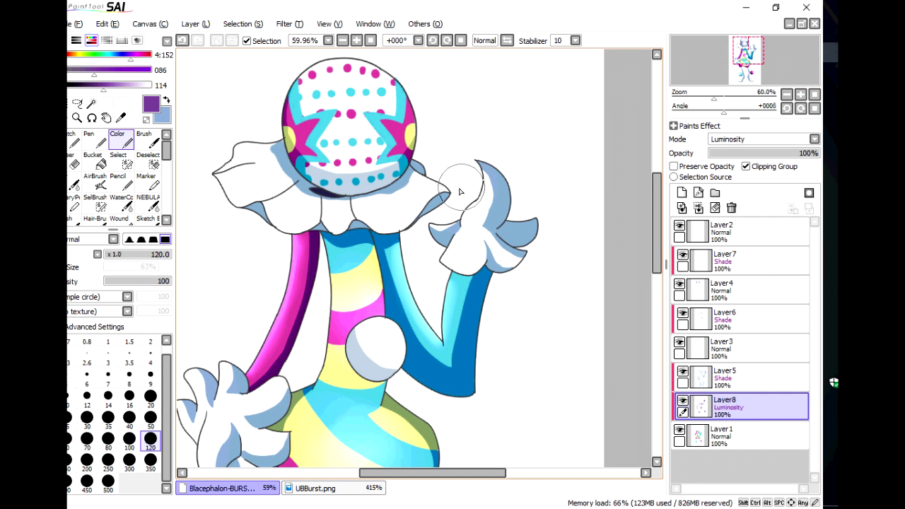
key("b")
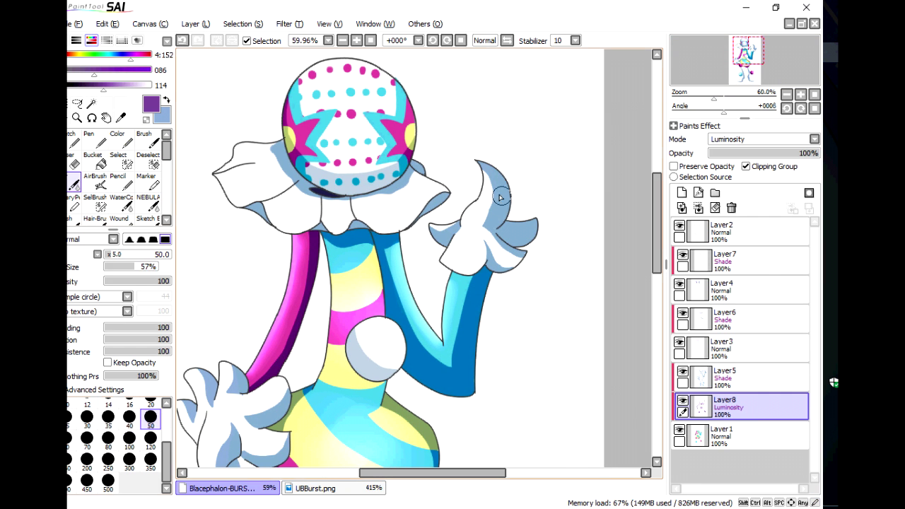
Refine the highlight on the magenta band below the hips with the Color brush and the Blur brush at size 50
mouse_move(713, 98)
left_mouse_down()
mouse_move(700, 98)
mouse_move(709, 97)
left_mouse_up()
left_click_drag(748, 56, 745, 70)
left_click_drag(723, 107, 739, 99)
key("c")
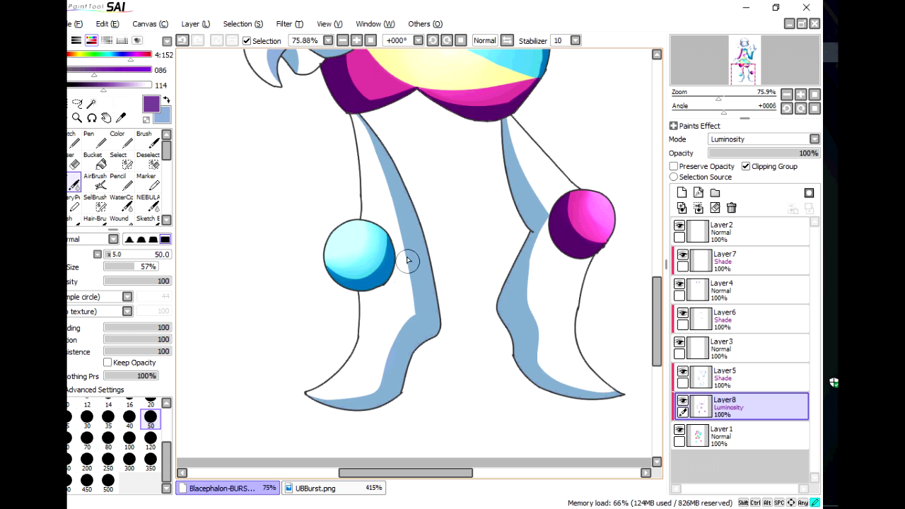
key("c")
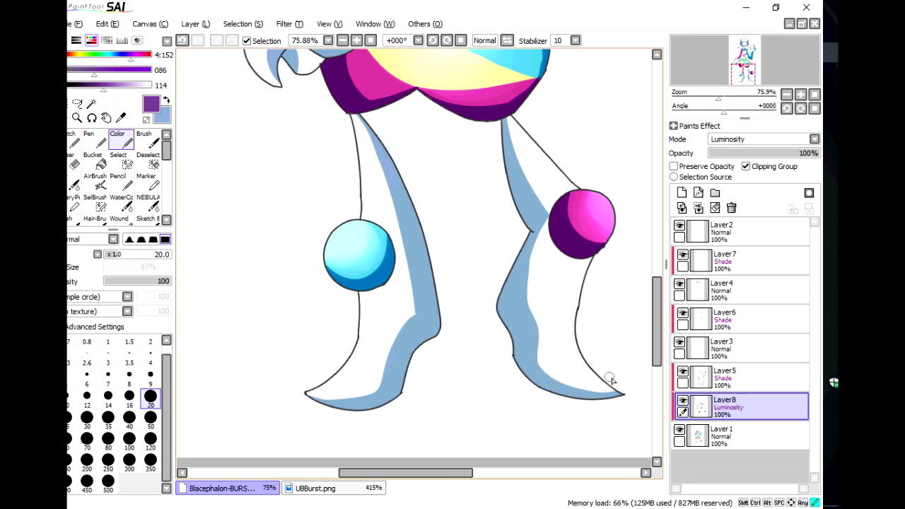
key("b")
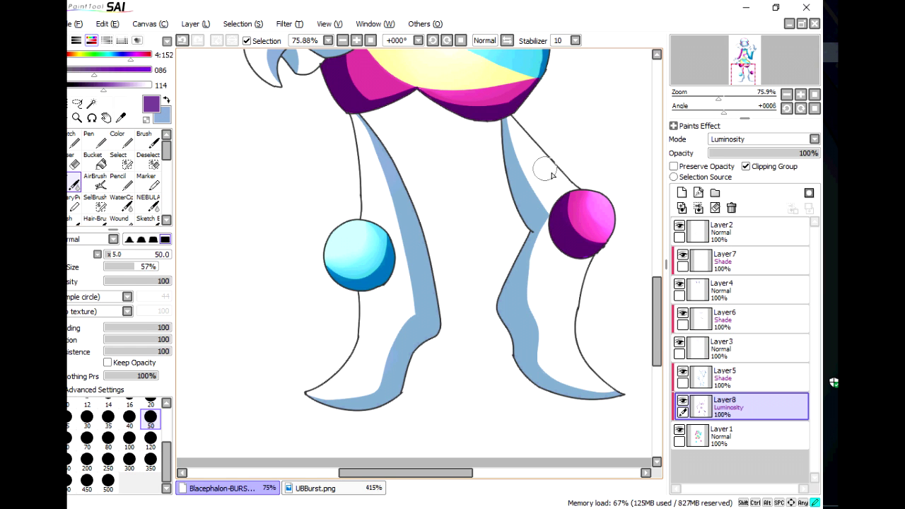
Add a new clipped layer above Layer6 for the head and torso ball
mouse_move(717, 99)
left_mouse_down()
mouse_move(696, 98)
mouse_move(712, 99)
left_mouse_up()
left_click(728, 318)
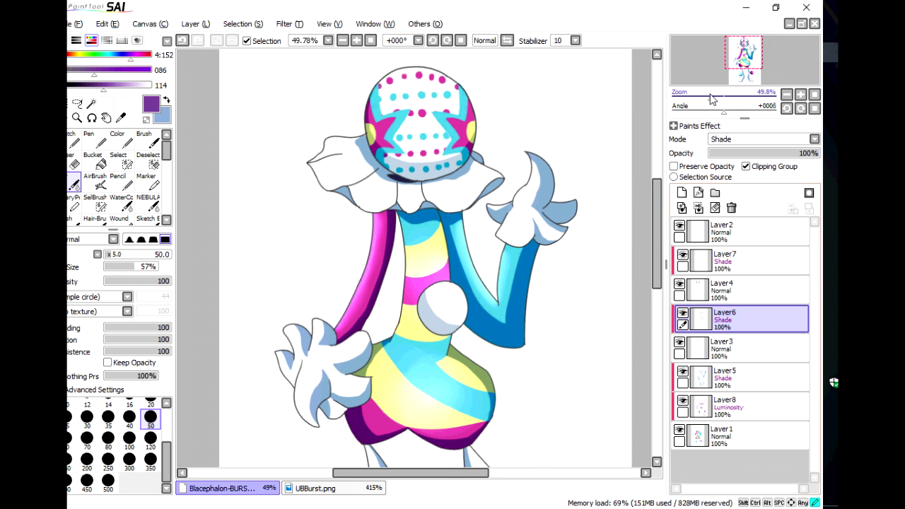
left_click(681, 192)
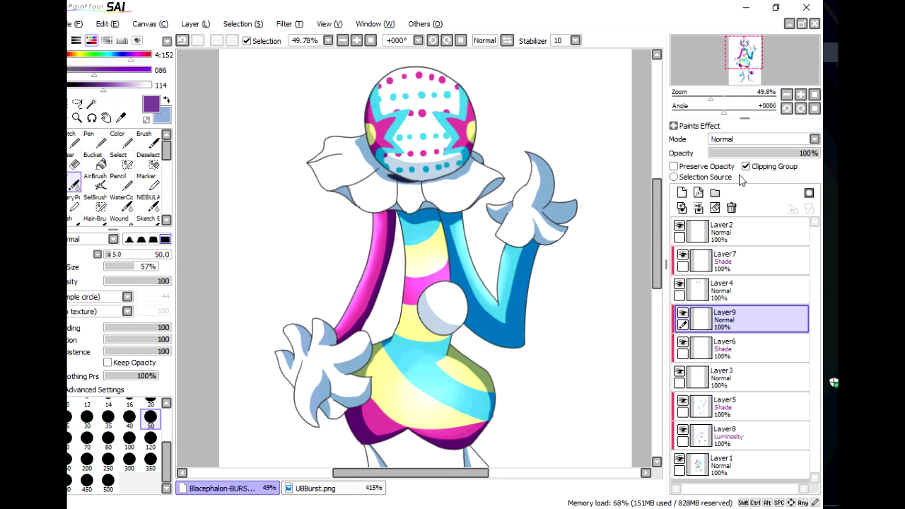
left_click(739, 140)
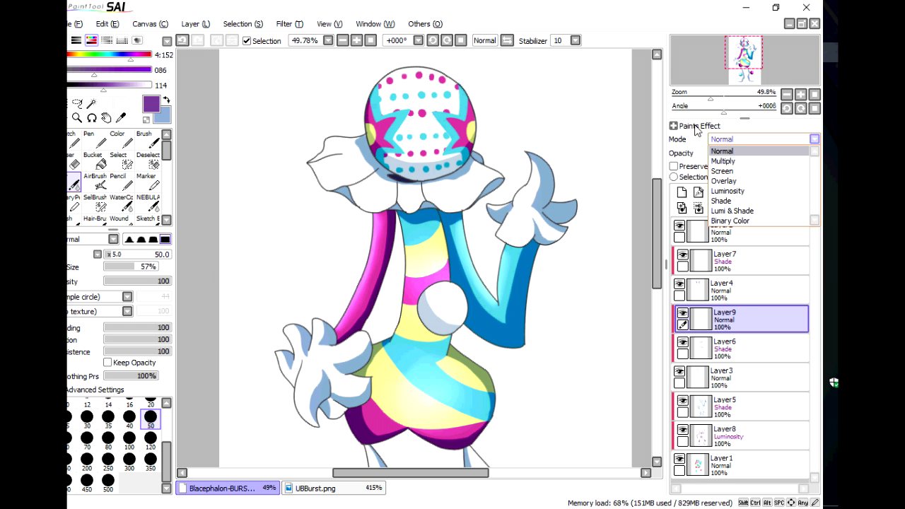
left_click(710, 149)
Lower Layer8's opacity to 58% and smooth the magenta sleeve's highlight with the Blur brush at size 50
left_click(735, 434)
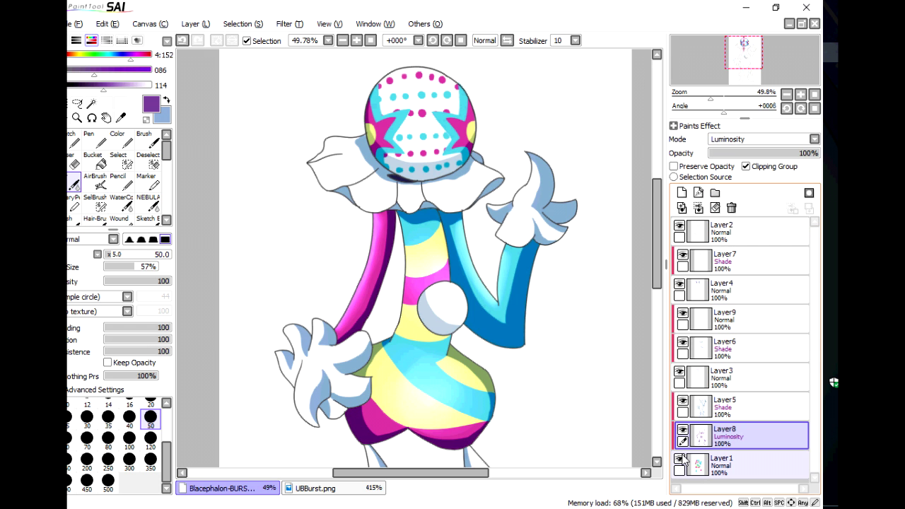
key("c")
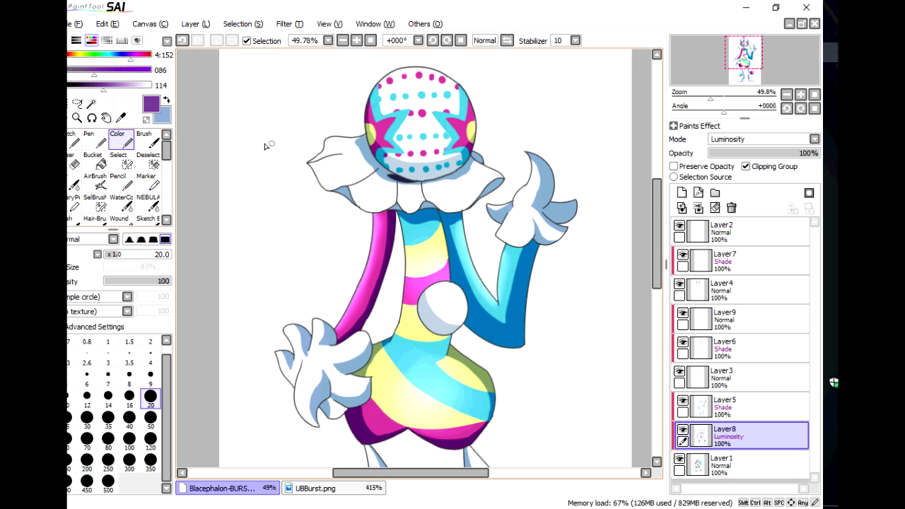
key("v")
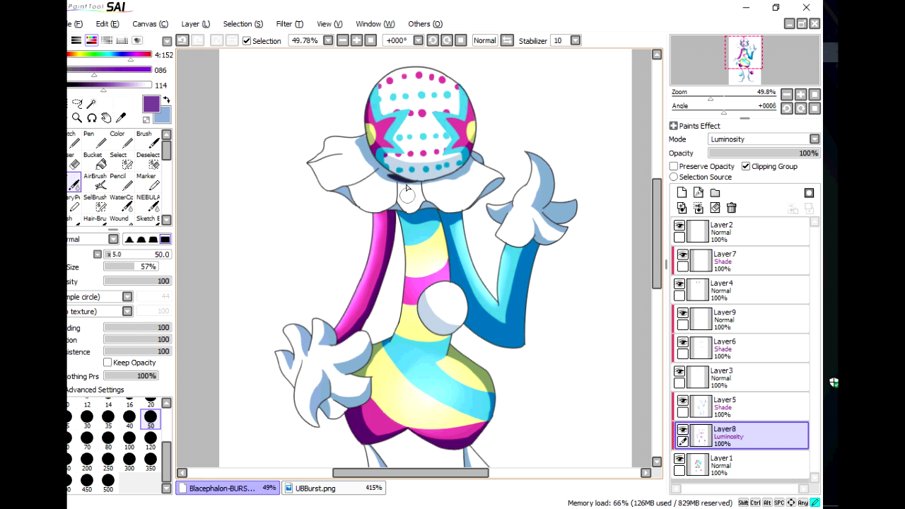
left_click_drag(710, 98, 714, 98)
mouse_move(784, 153)
left_mouse_down()
mouse_move(760, 150)
mouse_move(772, 153)
left_mouse_up()
scroll(734, 100, "down", 5)
scroll(720, 99, "right", 3)
mouse_move(713, 97)
left_mouse_down()
mouse_move(727, 97)
mouse_move(709, 97)
mouse_move(718, 97)
left_mouse_up()
left_click_drag(391, 184, 329, 321)
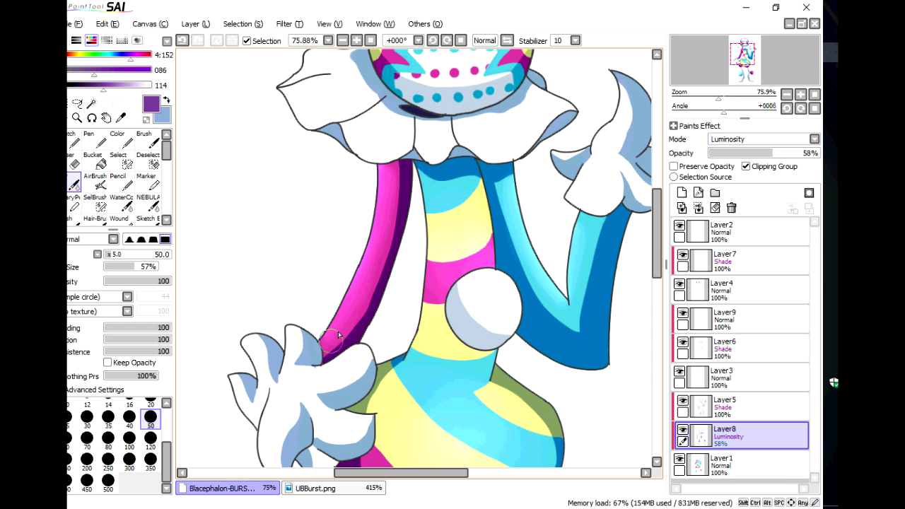
Set Layer9 to Luminosity mode
scroll(322, 343, "up", 5)
left_click_drag(718, 98, 714, 98)
left_click(724, 317)
left_click(760, 139)
left_click(717, 193)
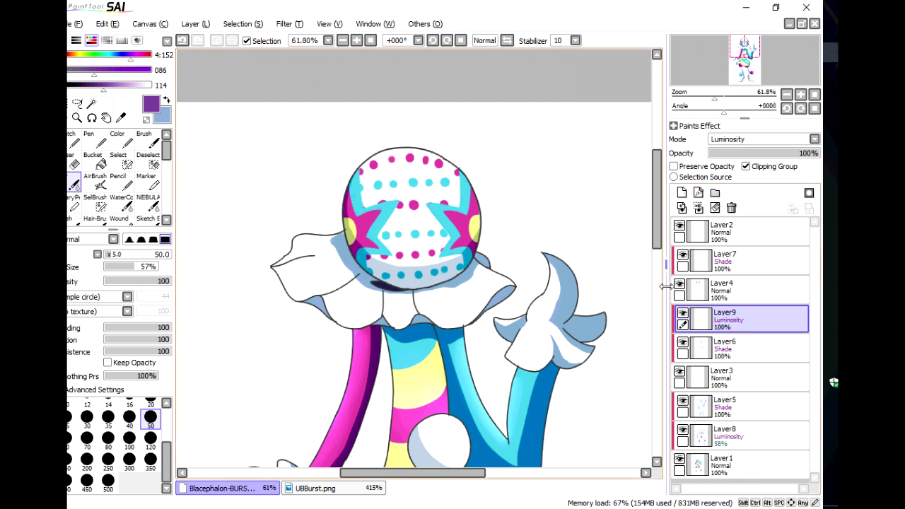
Sample the head's cyan and paint small highlights on its cyan dots with the Sketch brush at sizes 9 and 7
left_click(361, 192, "alt")
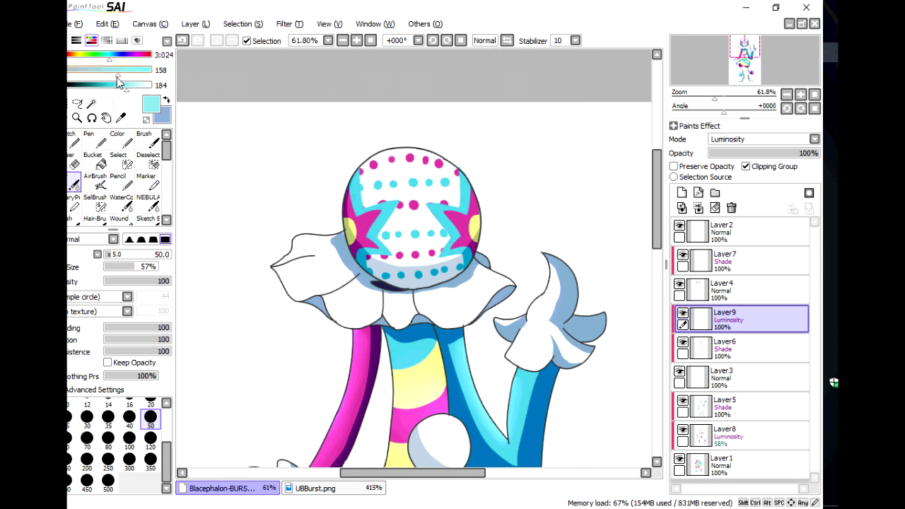
key("n")
scroll(412, 158, "up", 2)
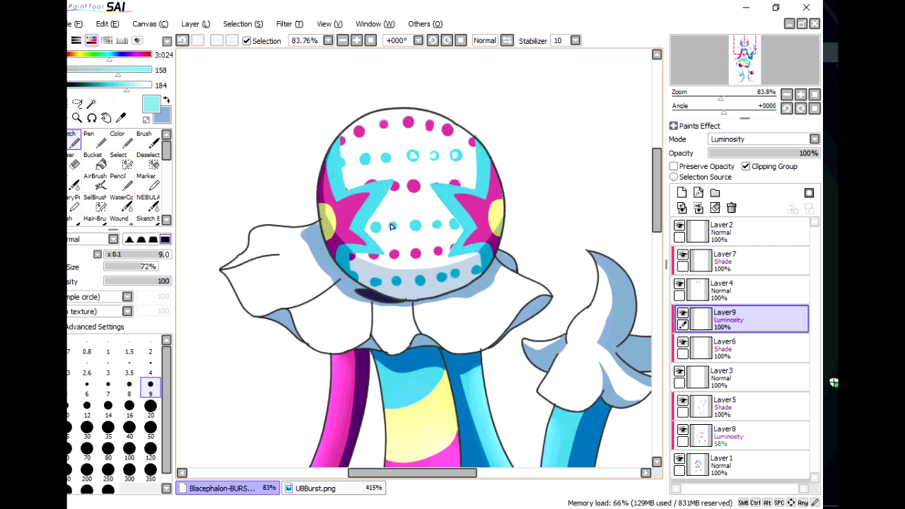
key("bracketleft")
key("bracketleft")
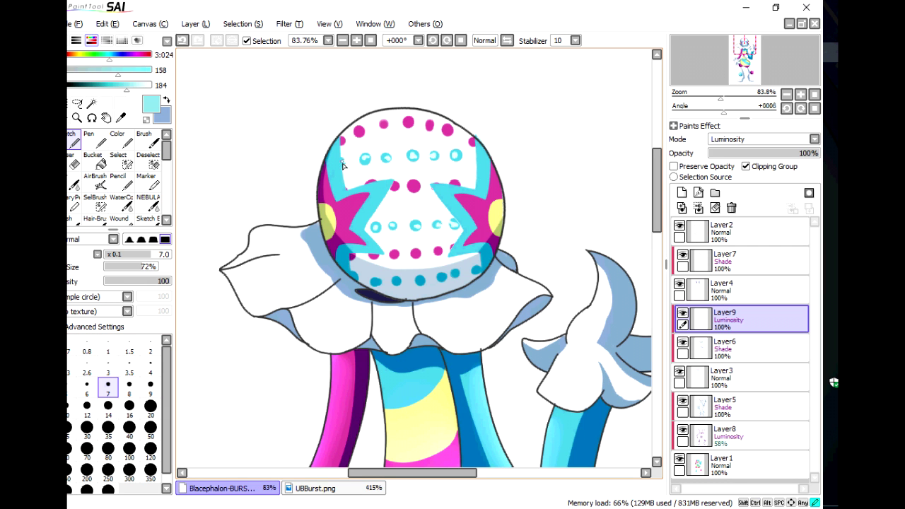
Soften the highlights on the head's cyan dots with the Blur brush at size 9
scroll(383, 205, "up", 4)
key("b")
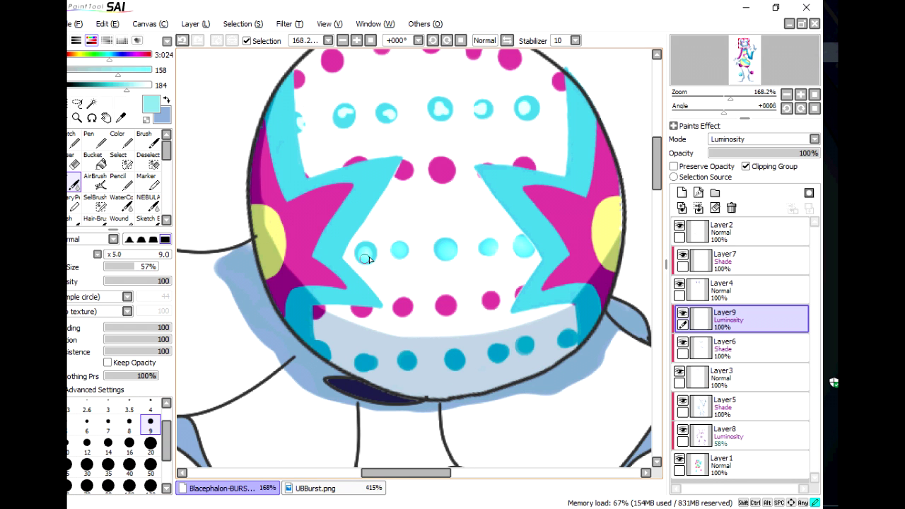
left_click_drag(435, 117, 436, 111)
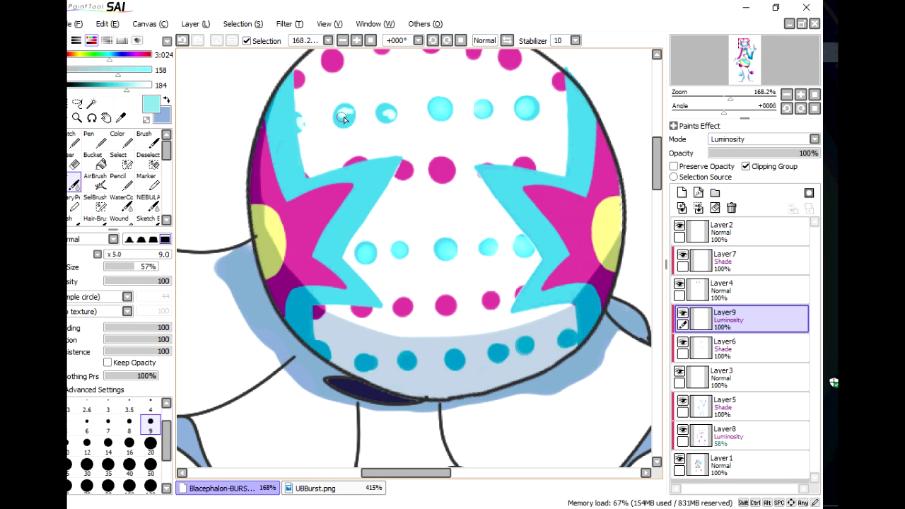
scroll(309, 133, "down", 8)
Sample the head's magenta and paint small highlights on its magenta dots with the Color brush at size 9
scroll(436, 162, "up", 8)
left_click(436, 162, "alt")
key("c")
left_click(150, 374)
mouse_move(121, 70)
left_mouse_down()
mouse_move(106, 69)
mouse_move(114, 85)
left_mouse_up()
left_click(445, 159)
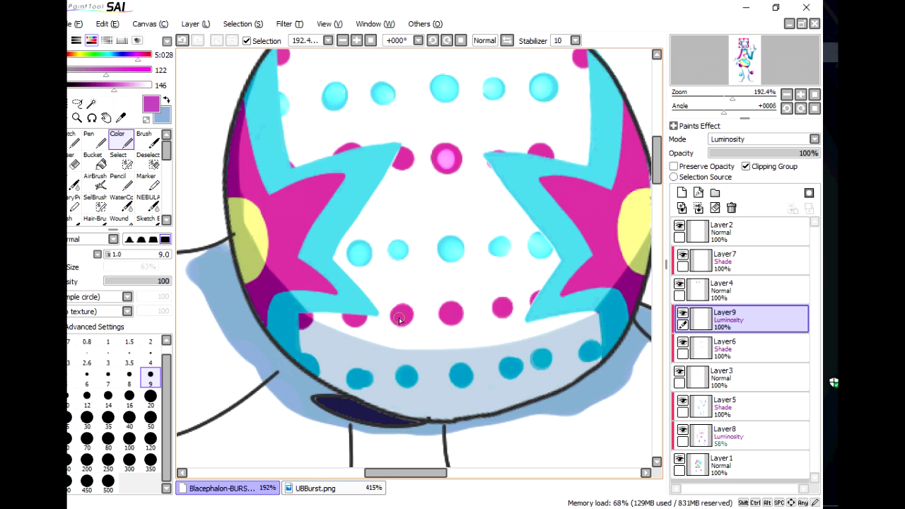
scroll(398, 323, "up", 3)
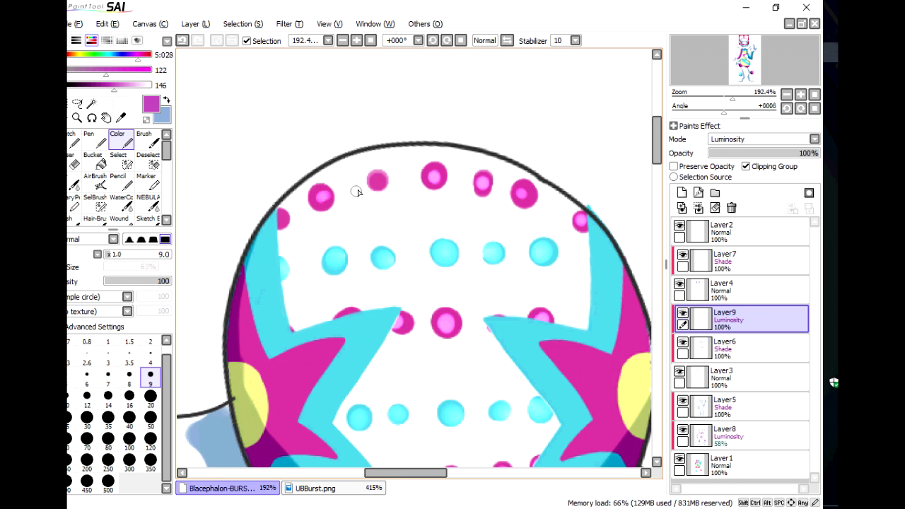
Soften the highlights on the head's magenta dots with the Blur brush at size 9
key("b")
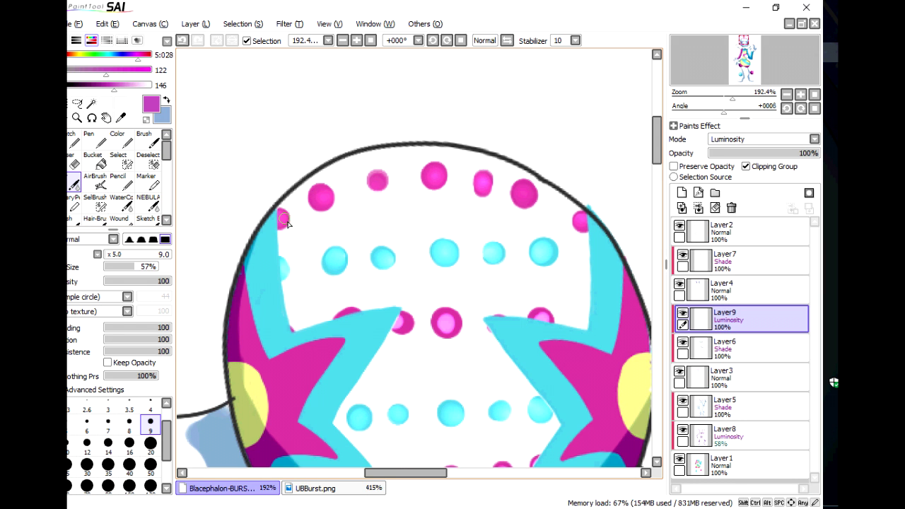
left_click_drag(444, 321, 452, 320)
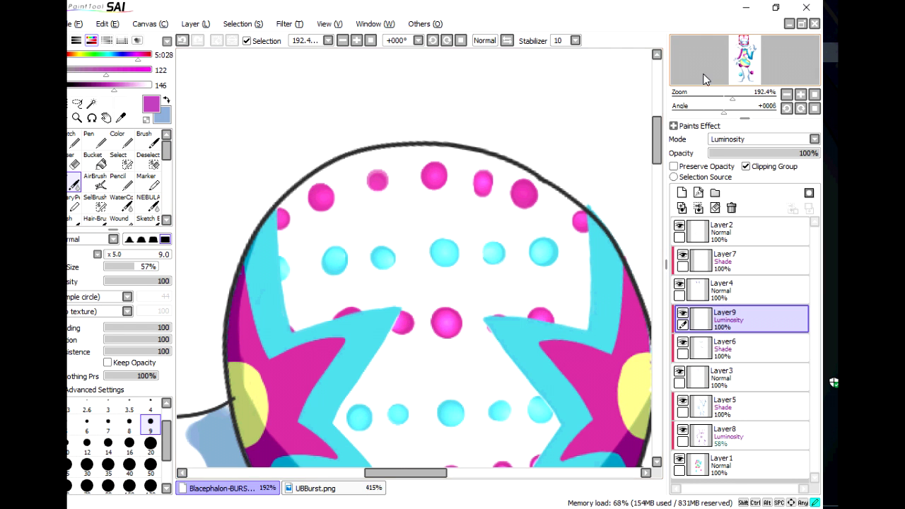
scroll(539, 325, "down", 5)
scroll(442, 313, "up", 5)
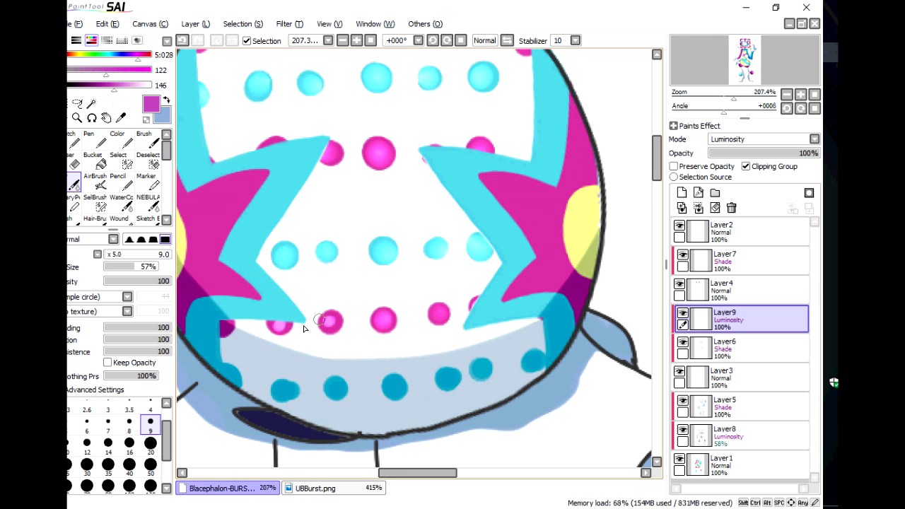
Sample the lighter magenta and paint brighter spots on the lower and middle magenta dots with the Sketch brush at size 14
left_click(387, 328, "alt")
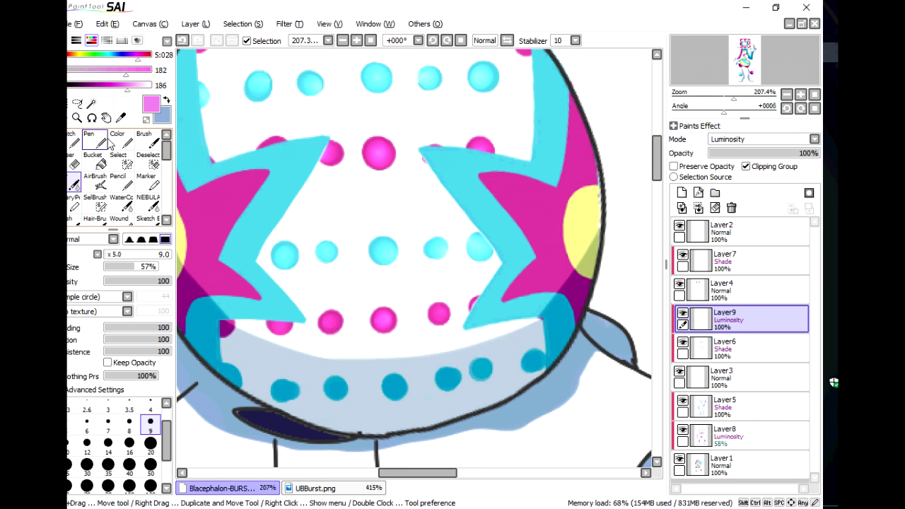
key("n")
key("bracketright")
key("bracketright")
key("bracketright")
key("bracketright")
key("bracketright")
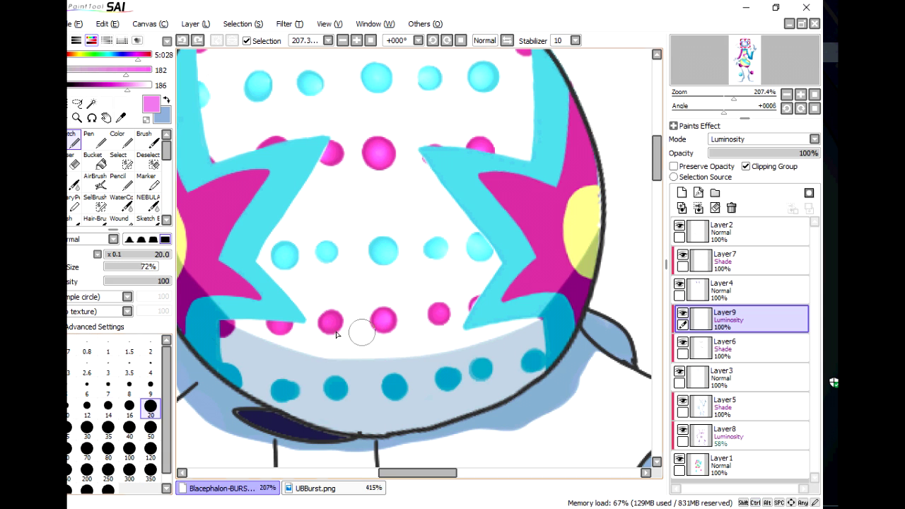
key("ctrl+z")
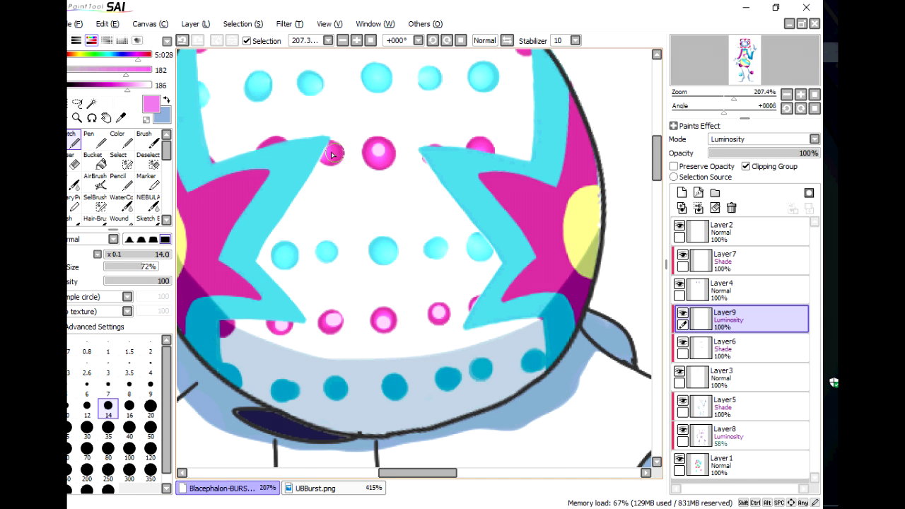
Add the same bright spots to the top row of magenta dots on the head
scroll(433, 138, "up", 4)
scroll(434, 138, "left", 2)
left_click(376, 143)
left_click(533, 155)
left_click(488, 144)
left_click(594, 185)
Blend the new bright spots on the magenta dots with the Blur brush at size 9
key("b")
left_click(314, 163)
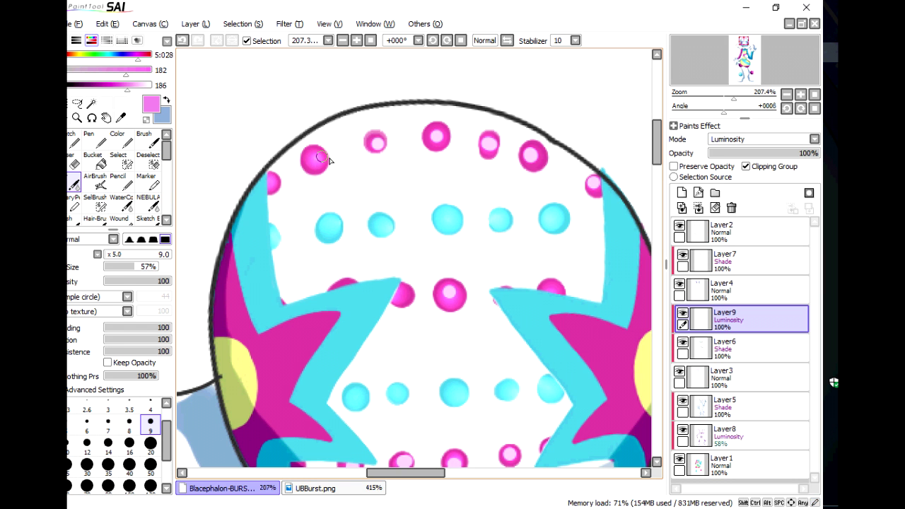
left_click(489, 145)
left_click(533, 157)
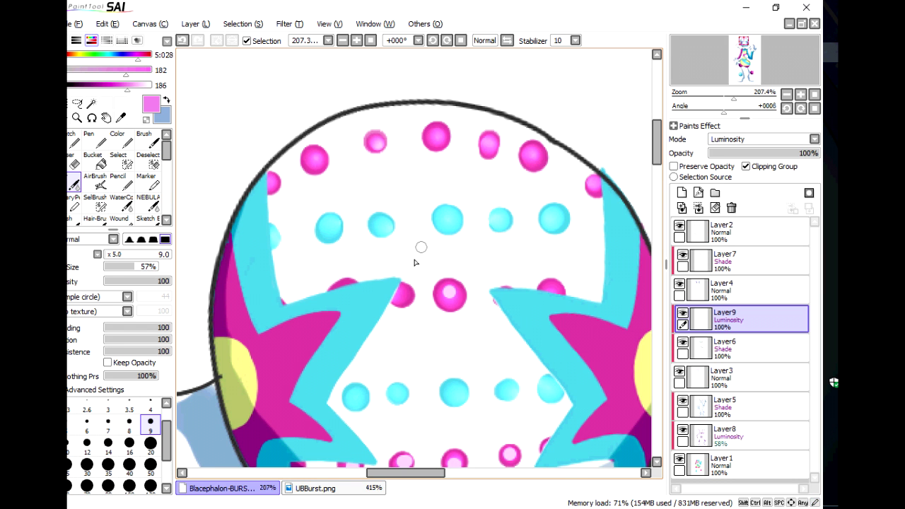
scroll(556, 232, "down", 5)
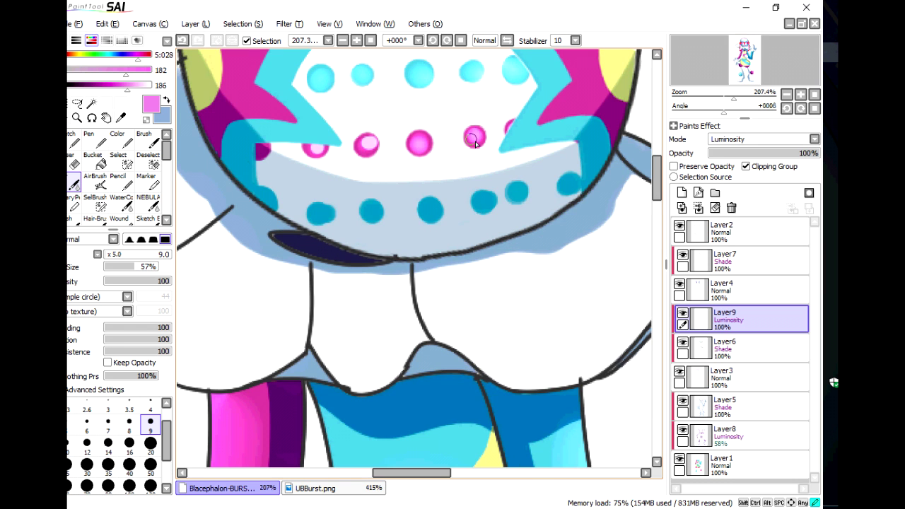
left_click_drag(732, 97, 716, 96)
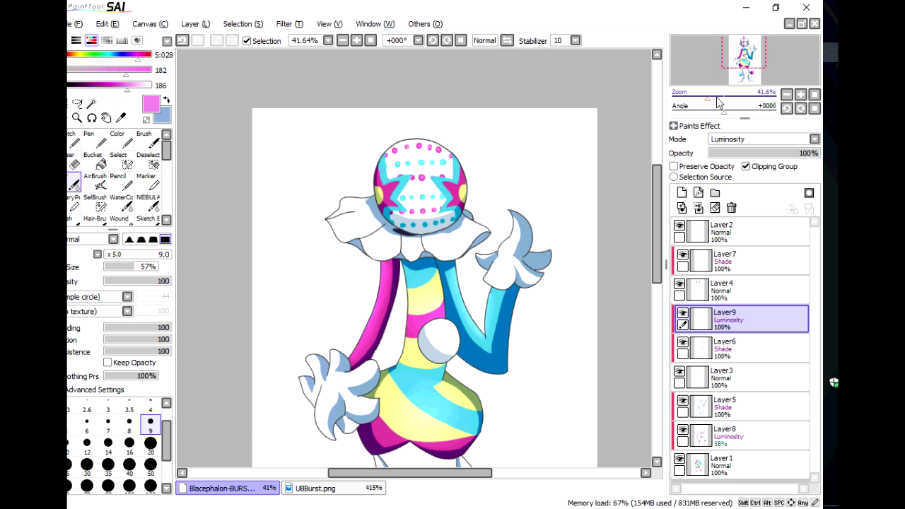
mouse_move(715, 97)
left_mouse_down()
mouse_move(689, 97)
mouse_move(714, 97)
left_mouse_up()
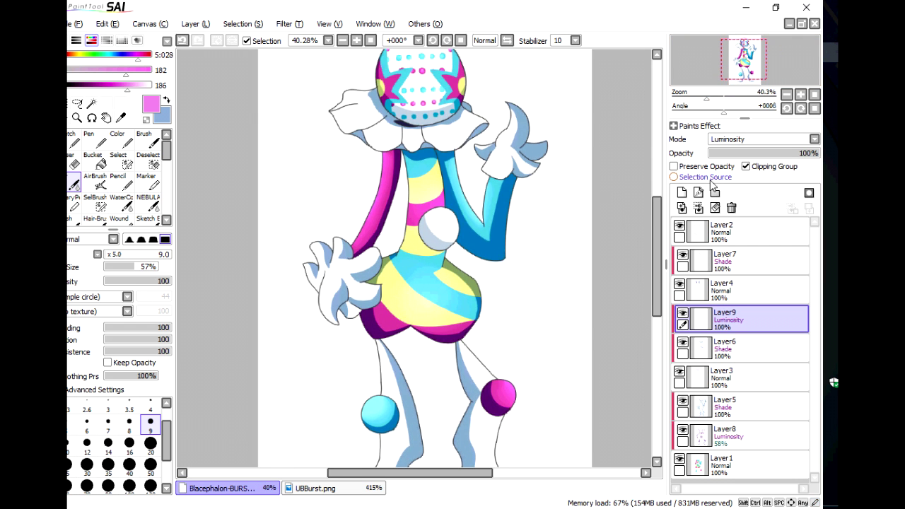
Mix a muted purple and add a clipped layer above Layer7 in Luminosity mode
scroll(733, 87, "down", 2)
left_click(684, 258)
scroll(706, 70, "up", 5)
left_click(119, 56)
left_click(122, 85)
left_click(117, 139)
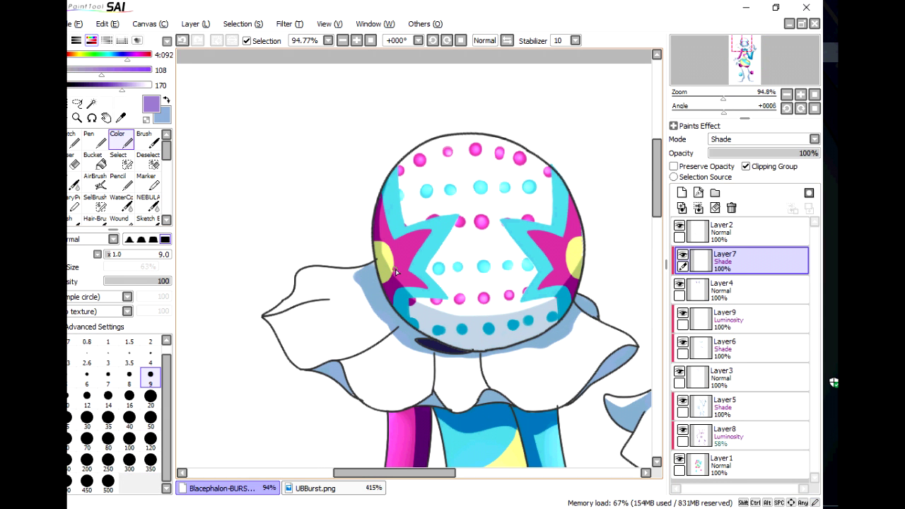
left_click(681, 193)
left_click(737, 138)
left_click(749, 191)
Paint highlights over the star shapes on both sides of the head with the Color brush
left_click_drag(392, 230, 406, 279)
mouse_move(565, 206)
left_mouse_down()
mouse_move(569, 280)
mouse_move(544, 288)
left_mouse_up()
mouse_move(387, 192)
left_mouse_down()
mouse_move(395, 231)
mouse_move(422, 249)
mouse_move(387, 282)
mouse_move(408, 244)
left_mouse_up()
Smooth the highlights on both side stars of the head with the Blur brush at sizes 20 and 40
key("v")
key("bracketright")
key("bracketright")
key("bracketright")
key("bracketright")
key("bracketright")
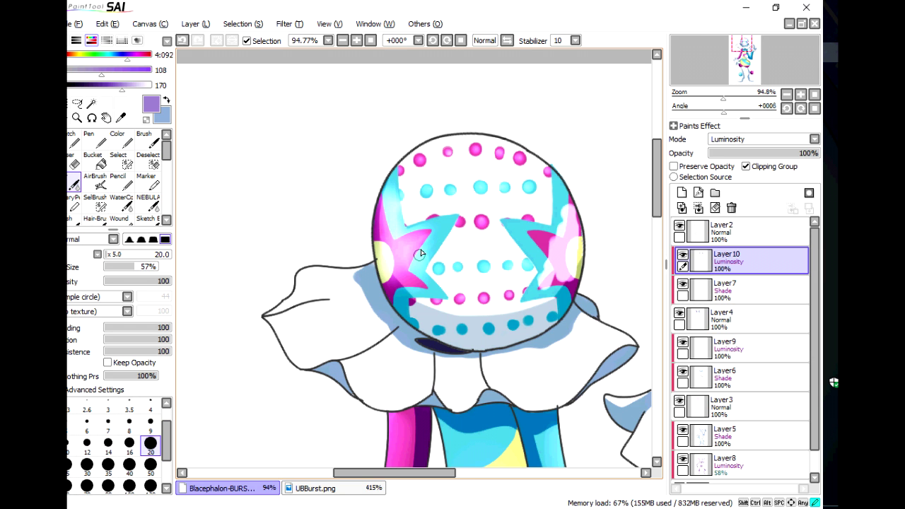
left_click_drag(534, 265, 554, 277)
key("bracketright")
key("bracketright")
key("bracketright")
key("bracketright")
left_click_drag(541, 234, 565, 258)
mouse_move(572, 198)
left_mouse_down()
mouse_move(545, 289)
mouse_move(569, 305)
left_mouse_up()
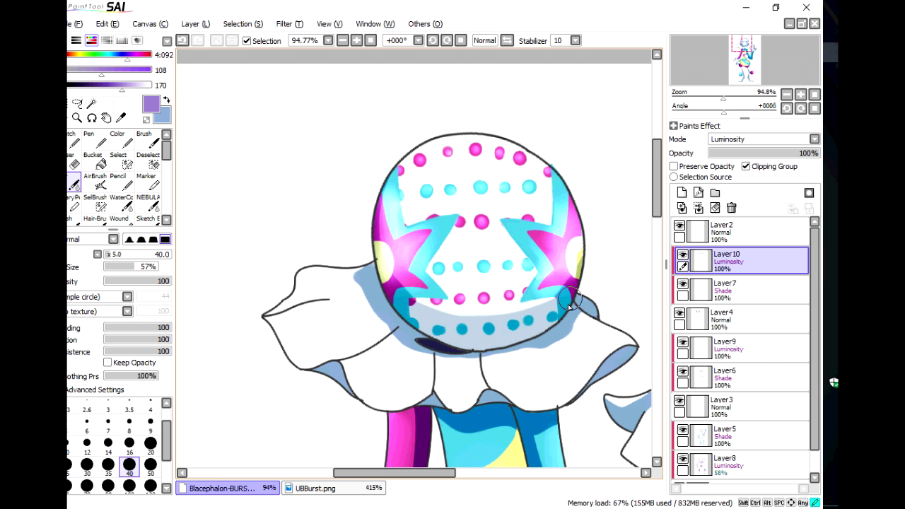
Create a new layer with clipping turned on and place it beneath Layer1 for the background
left_click(703, 104)
left_click_drag(703, 104, 715, 82)
left_click(682, 193)
left_click(745, 166)
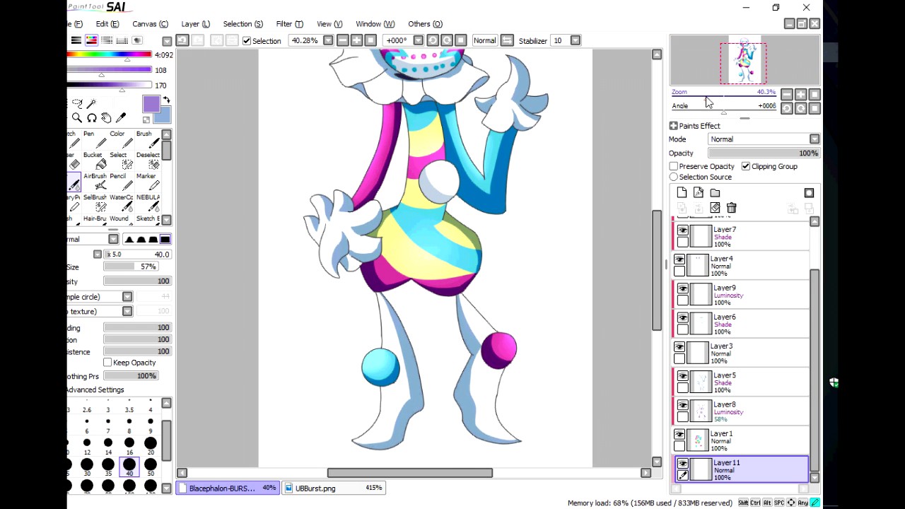
left_click(122, 204)
left_click_drag(166, 151, 166, 169)
left_click(149, 155)
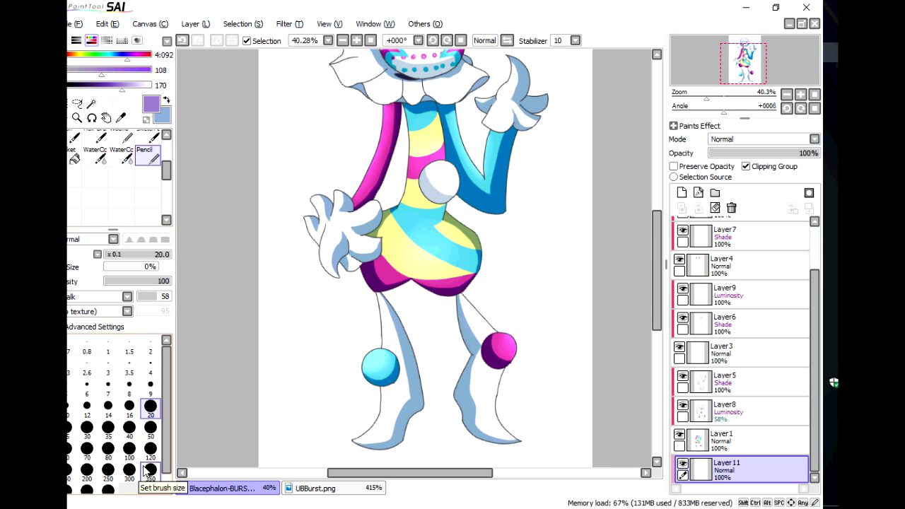
left_click_drag(356, 379, 351, 312)
key("ctrl+z")
key("ctrl+z")
Paint pale blue and violet washes on both sides of the figure with the WaterColor brush at size 350
left_click(122, 156)
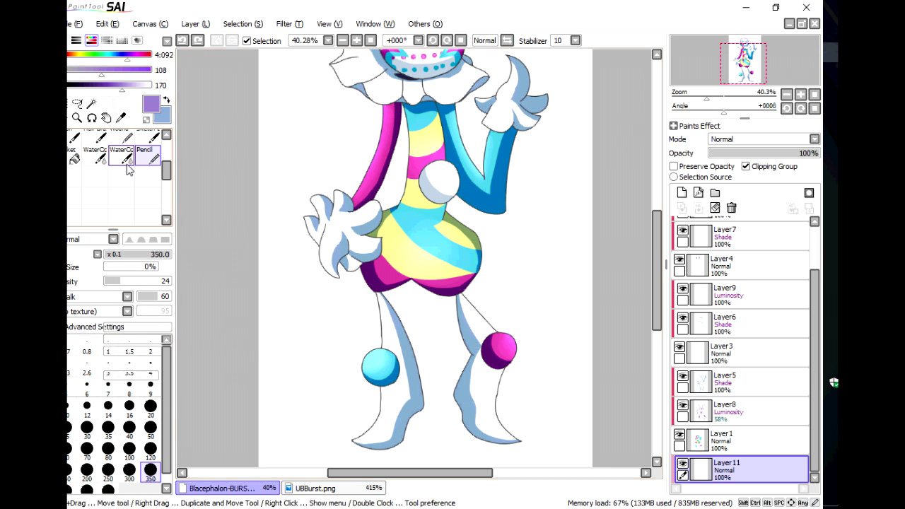
left_click_drag(164, 410, 164, 445)
left_click(150, 460)
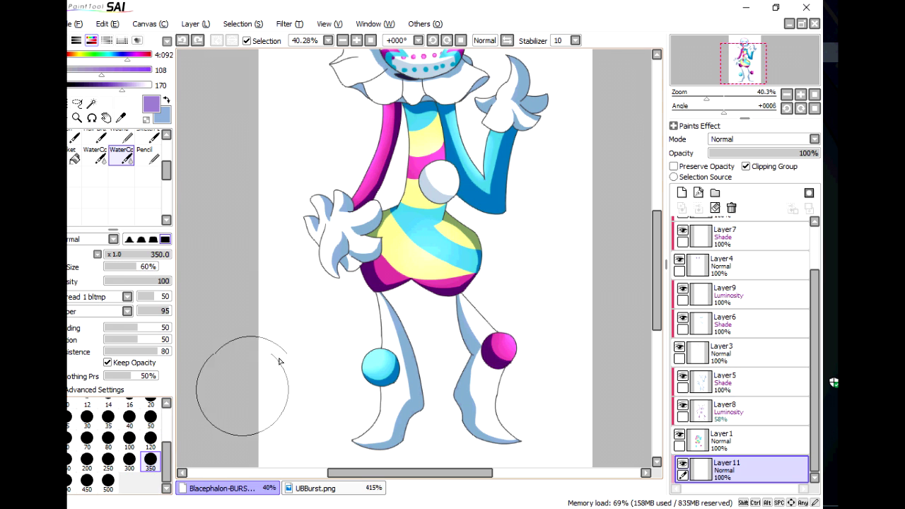
left_click(111, 55)
left_click(115, 69)
left_click_drag(116, 70, 130, 70)
left_click(127, 85)
mouse_move(332, 311)
left_mouse_down()
mouse_move(360, 293)
mouse_move(349, 309)
left_mouse_up()
left_click_drag(477, 316, 437, 390)
Set the brush's blending to 16 and add light magenta washes behind the sleeve and the raised hand
left_click(137, 54)
left_click_drag(337, 200, 333, 212)
scroll(601, 179, "up", 2)
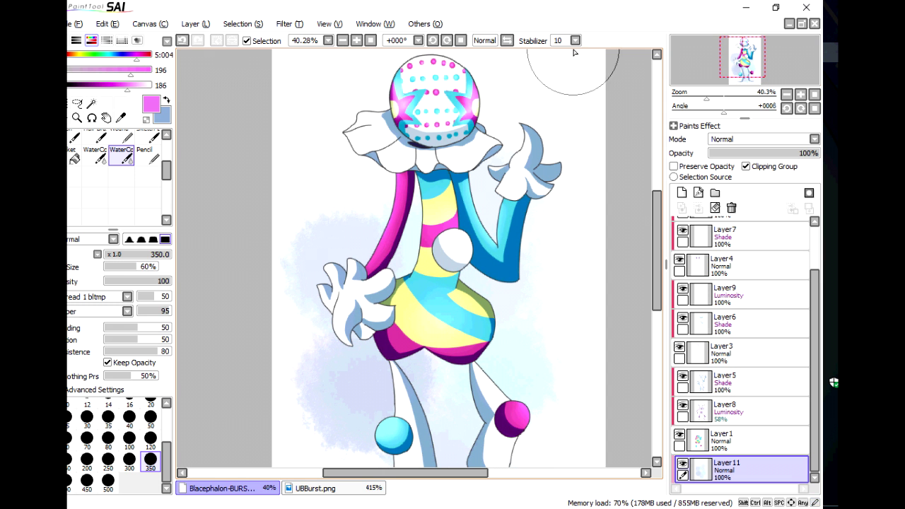
left_click_drag(339, 181, 353, 233)
left_click(114, 327)
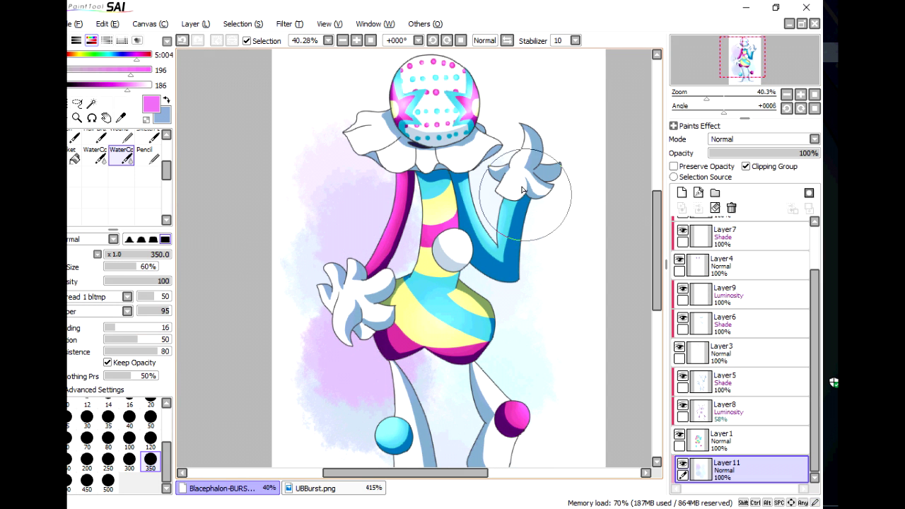
left_click_drag(526, 195, 558, 141)
left_click_drag(706, 97, 703, 97)
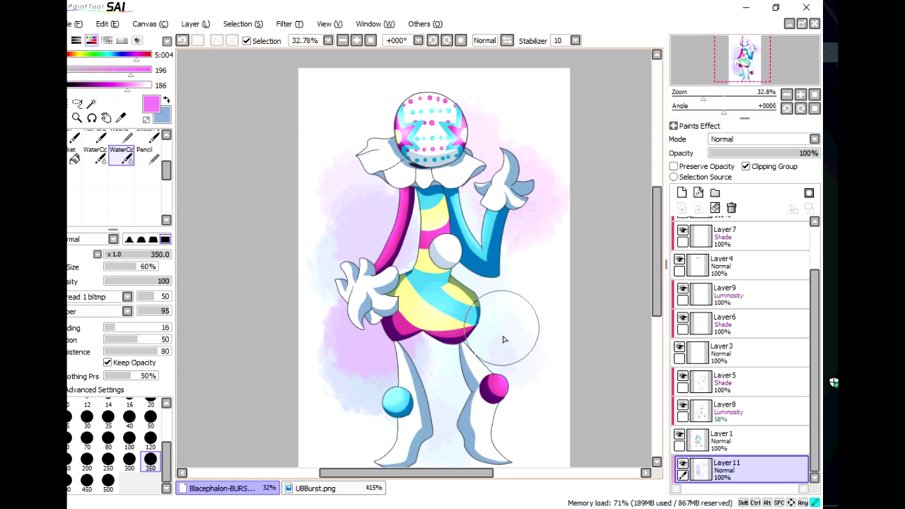
Extend the canvas by 80 pixels on its left side and 90 pixels on its right side
left_click(150, 23)
left_click(197, 147)
type("80")
key("Return")
left_click(150, 24)
left_click(196, 68)
left_click(280, 134)
type("80")
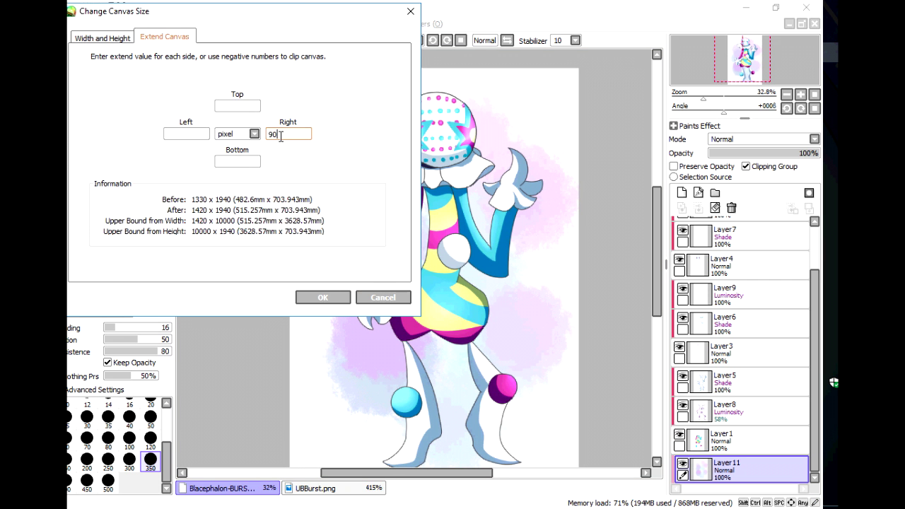
key("Return")
Turn off Layer11's clipping and widen the background with violet washes at brush persistence 99
left_click_drag(280, 139, 252, 117)
left_click_drag(124, 351, 169, 352)
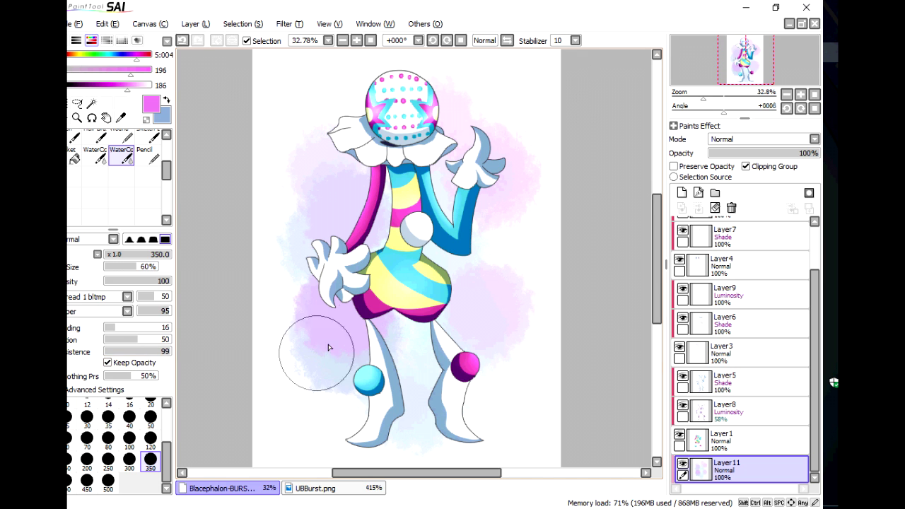
key("ctrl+z")
left_click(124, 54)
left_click(745, 167)
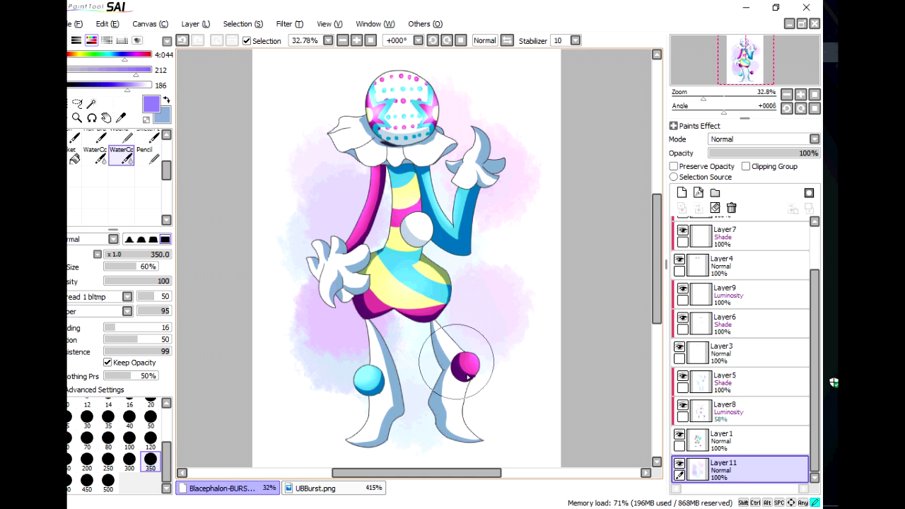
Mix a pale violet and add a new layer in Luminosity mode above the background washes
left_click(139, 93)
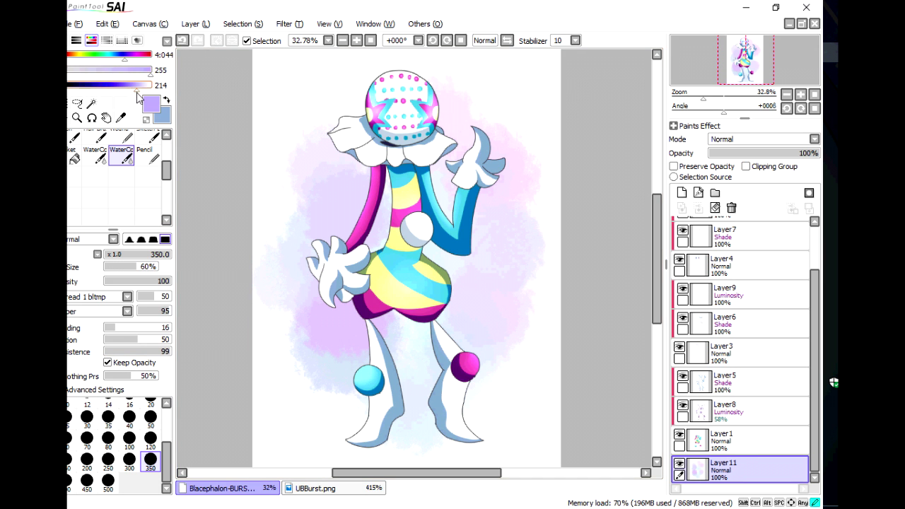
left_click(681, 192)
left_click(762, 139)
left_click(728, 182)
left_click(762, 140)
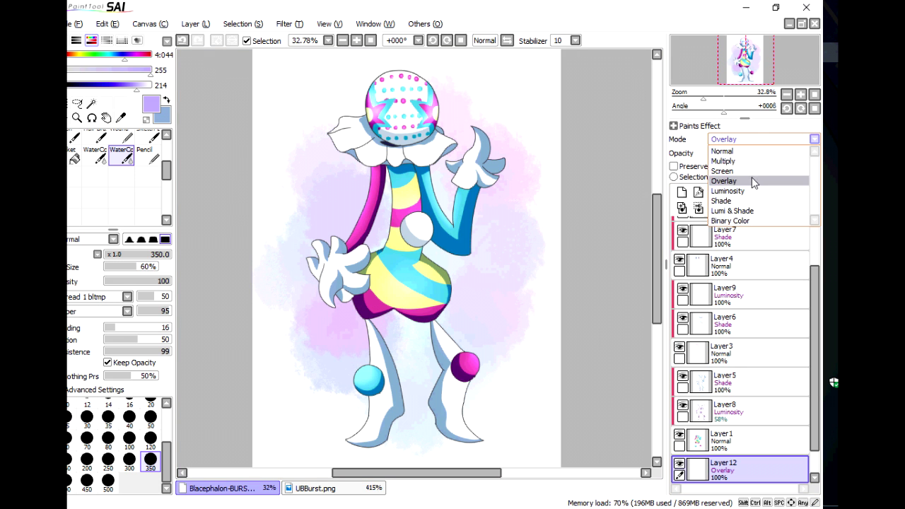
left_click(707, 192)
Give the Blur brush the Paper texture and size 120 and blend the pale highlights over the background washes
scroll(75, 159, "up", 3)
left_click(73, 156)
left_click(127, 311)
left_click(92, 395)
left_click(127, 311)
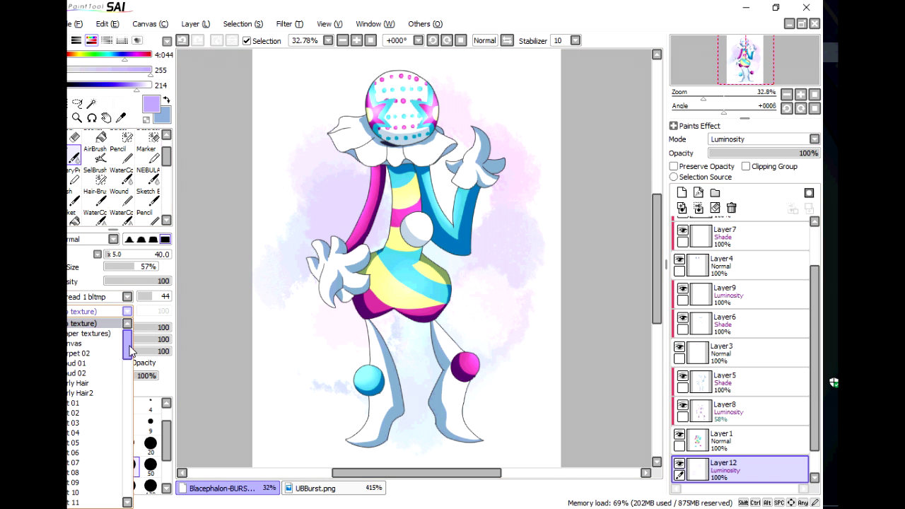
left_click(127, 311)
left_click(127, 310)
mouse_move(127, 332)
left_mouse_down()
mouse_move(123, 437)
mouse_move(125, 428)
left_mouse_up()
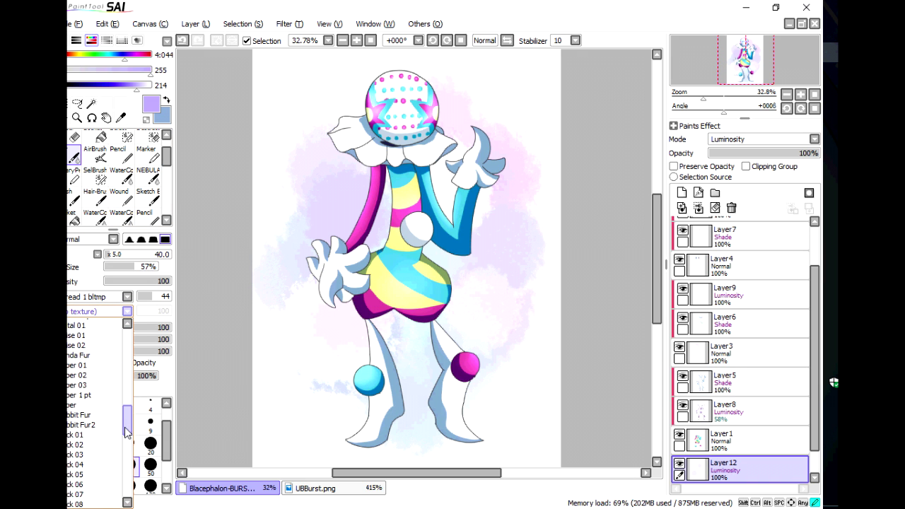
left_click(85, 424)
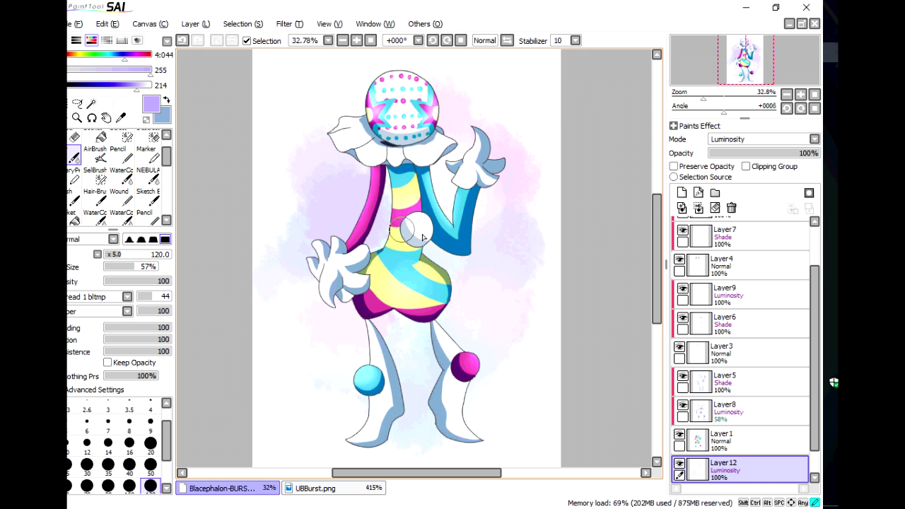
Lower Layer12's opacity and set the Blur brush back to the simple circle shape without texture
left_click_drag(806, 152, 772, 153)
left_click(127, 297)
left_click(99, 332)
mouse_move(702, 98)
left_mouse_down()
mouse_move(711, 98)
mouse_move(699, 98)
left_mouse_up()
Add a new layer and paint deep blue-violet dots around the figure with the Color brush at size 50
left_click(681, 192)
left_click(118, 91)
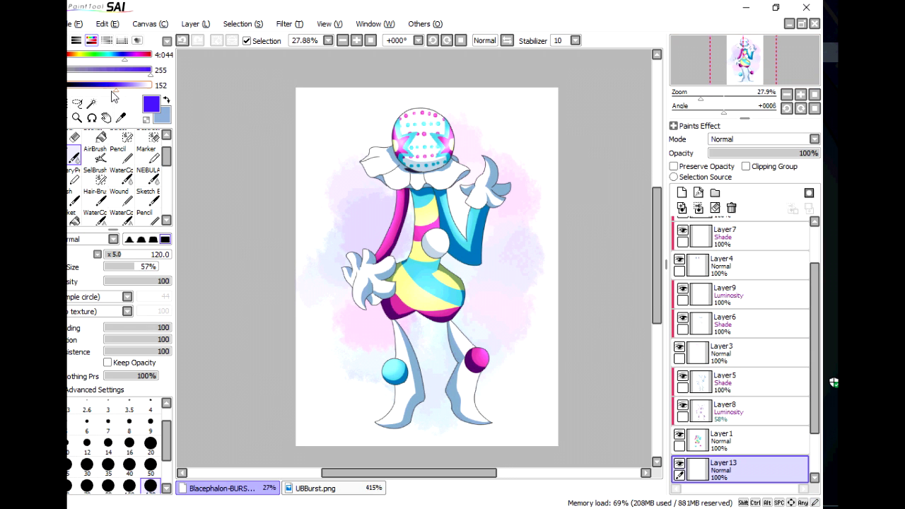
left_click(101, 136)
scroll(120, 156, "up", 2)
left_click(120, 141)
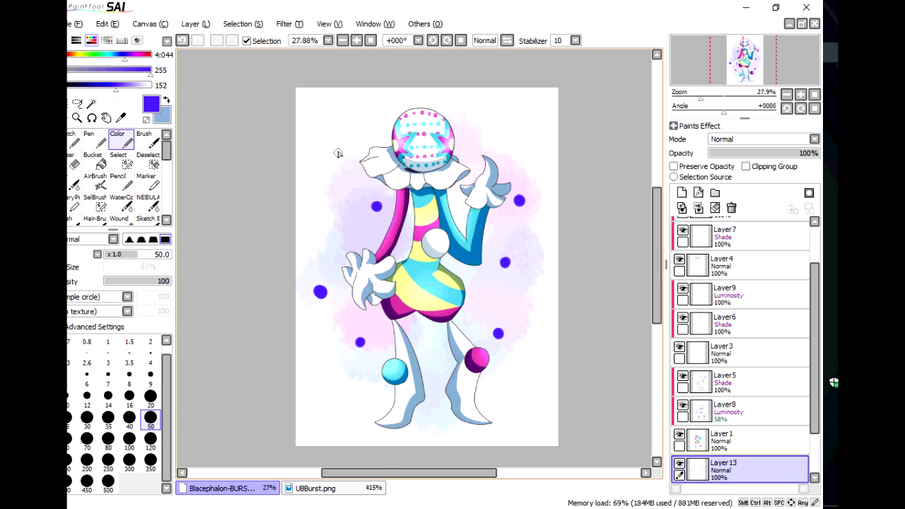
Add a clipped layer in Shade mode above the blue-violet dots
left_click(681, 192)
left_click(763, 139)
left_click(720, 200)
left_click(745, 166)
Set a muted violet with saturation 76 and brightness 174 and shade the blue-violet dots with the Color brush at size 50
left_click(123, 84)
left_click(116, 70)
left_click(91, 70)
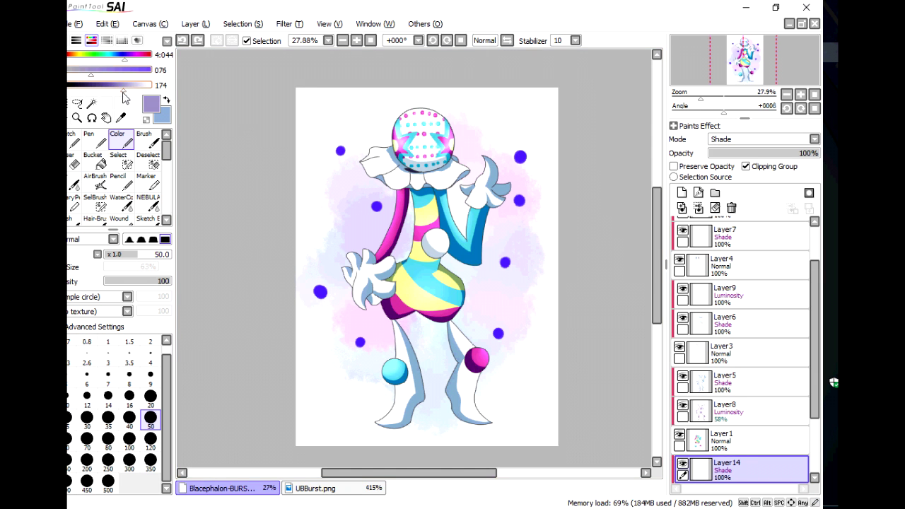
left_click_drag(315, 288, 325, 288)
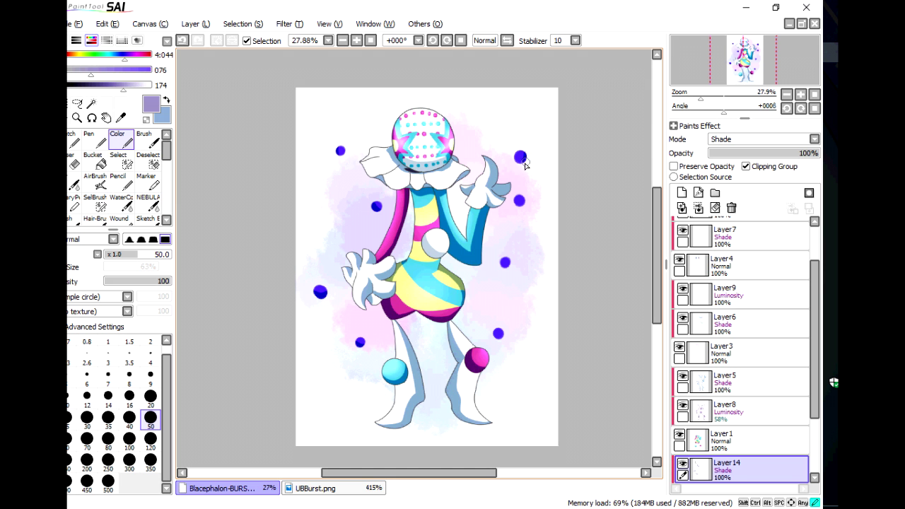
Soften the shading on the dots around the figure with the Blur brush at size 20
scroll(499, 322, "up", 3)
left_click_drag(184, 304, 346, 244)
left_click(75, 185)
left_click(151, 443)
left_click_drag(685, 72, 687, 62)
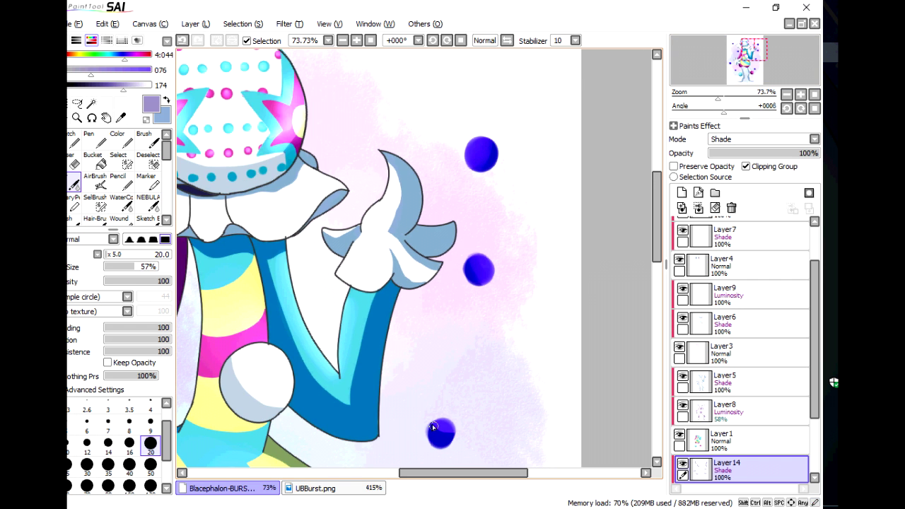
scroll(456, 286, "down", 5)
scroll(697, 72, "down", 3)
scroll(696, 71, "up", 2)
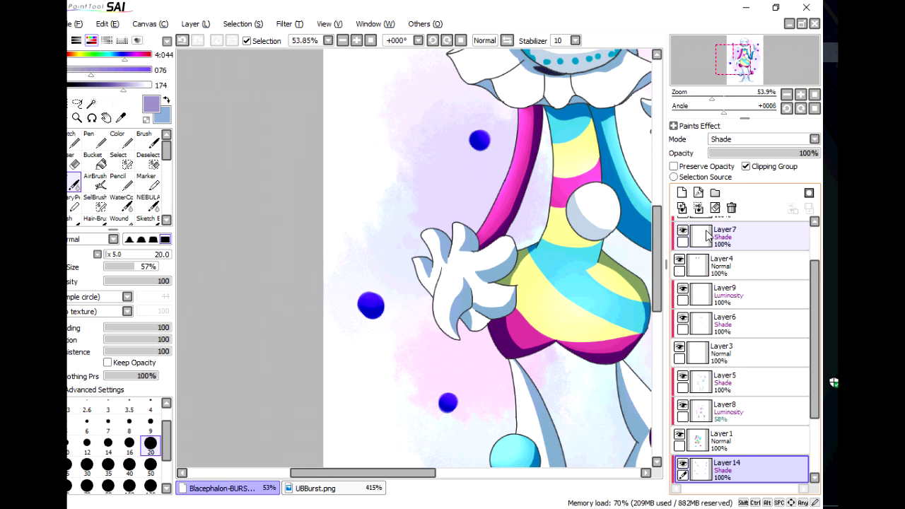
Add a new layer above the dot shading, set it to Luminosity mode and clip it to the dots
left_click(681, 193)
left_click(759, 139)
left_click(728, 186)
Pick a pale lavender from the background wash and paint highlights on the dots with the Sketch brush at size 14
left_click(331, 285, "alt")
key("1")
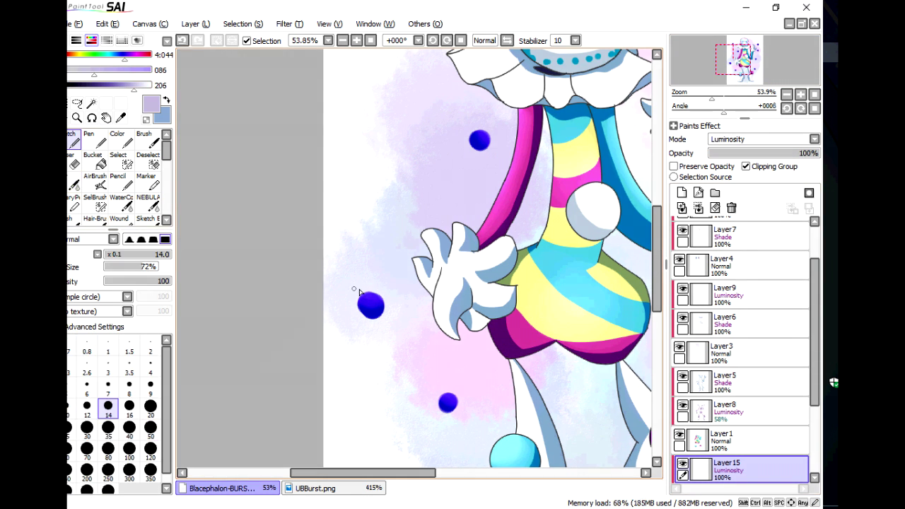
left_click(710, 61)
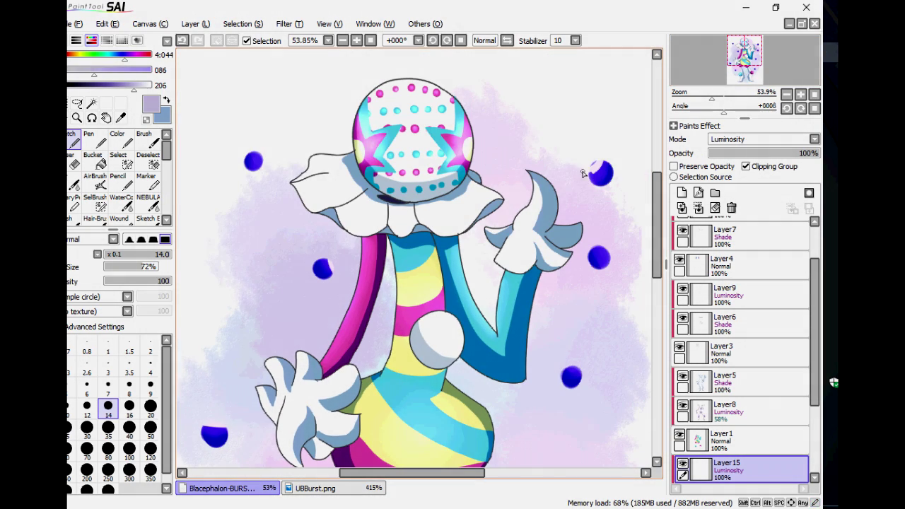
Blend the dot highlights with the Blur brush at size 20, adding highlights to the remaining dots with the Color brush at size 50
key("v")
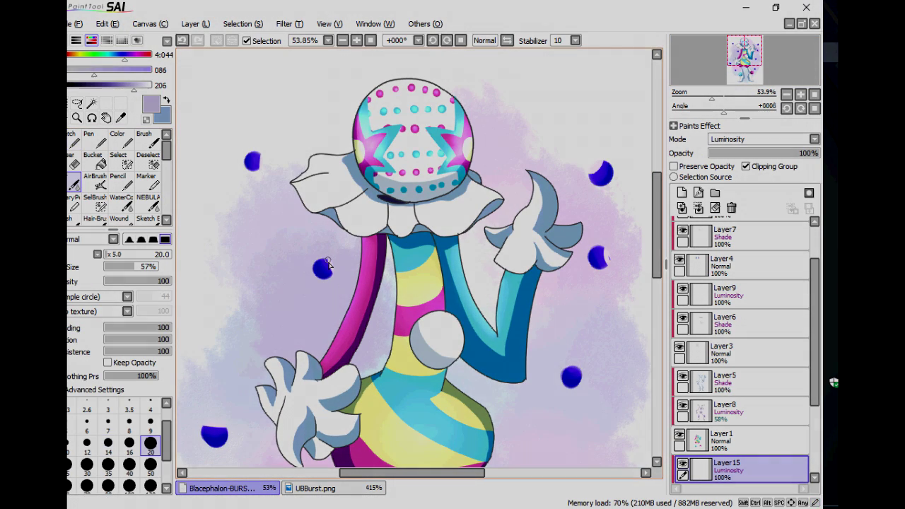
left_click_drag(709, 60, 709, 70)
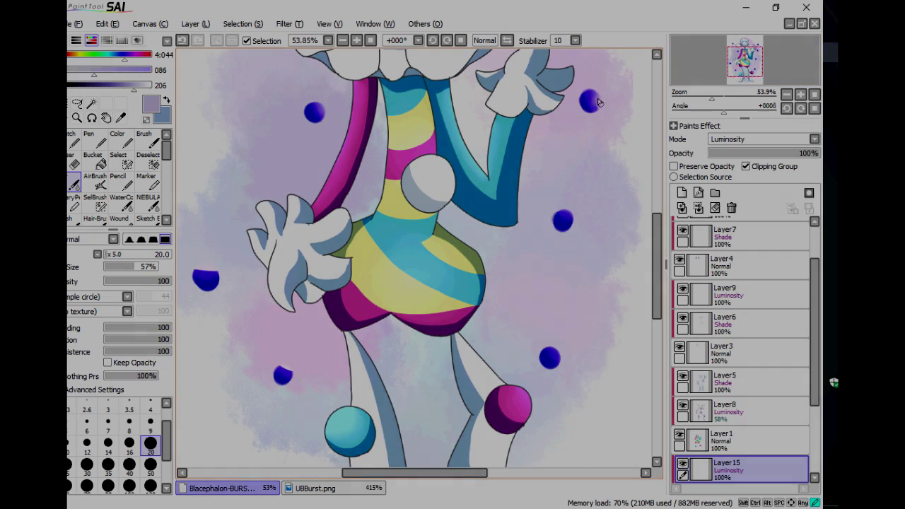
key("c")
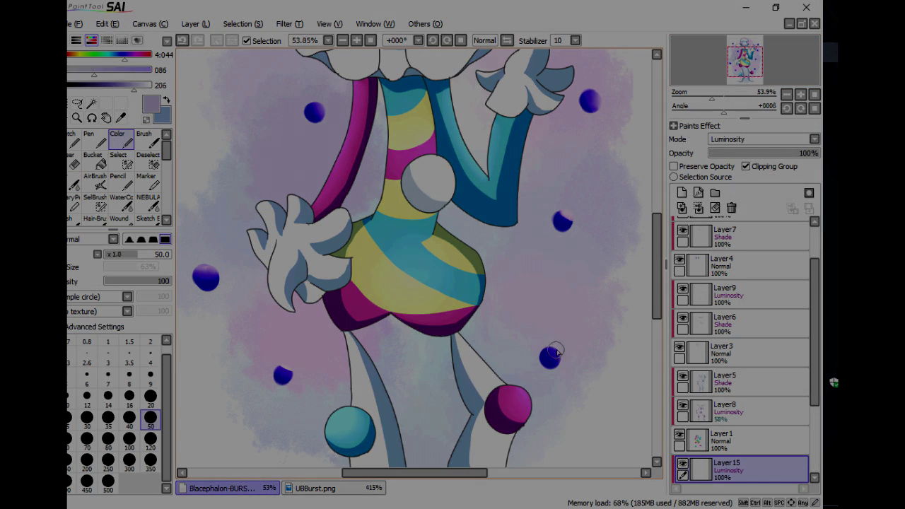
key("v")
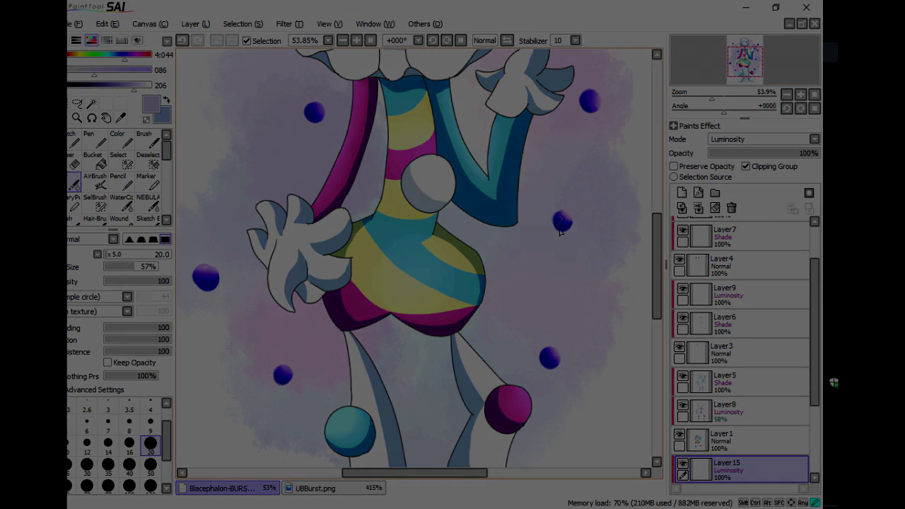
left_click_drag(711, 98, 702, 100)
left_click(727, 69)
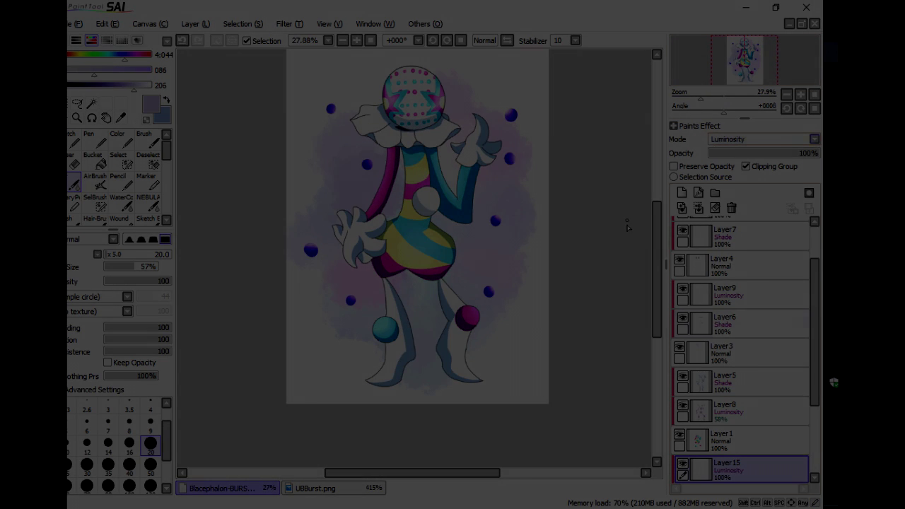